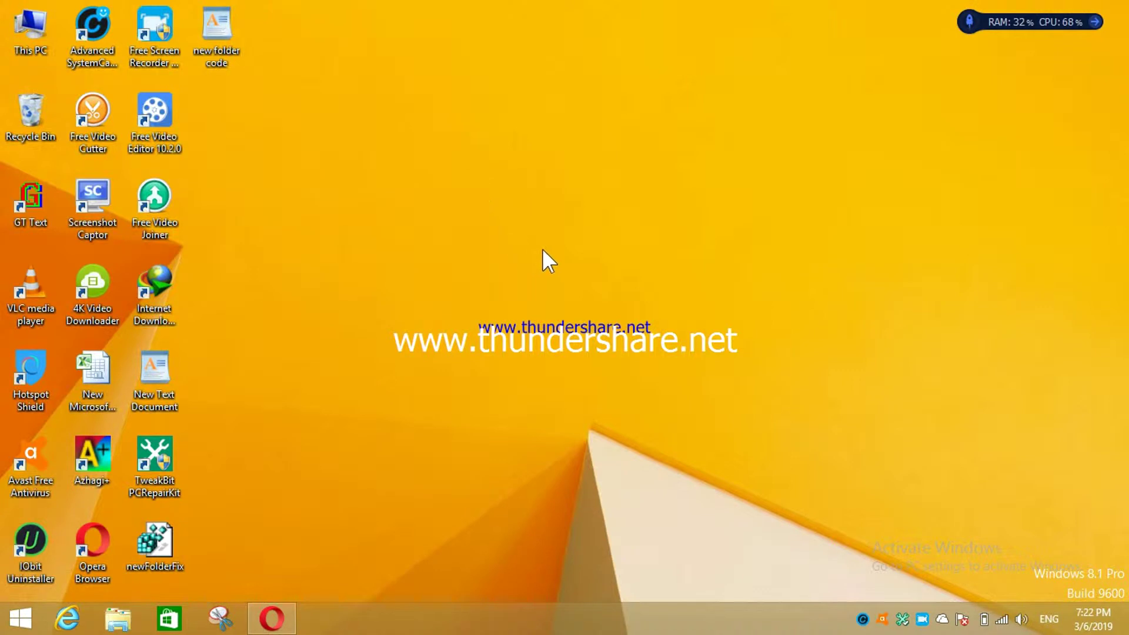
Show the desktop's New submenu listing Folder, then refresh the desktop.
right_click(390, 107)
mouse_move(449, 224)
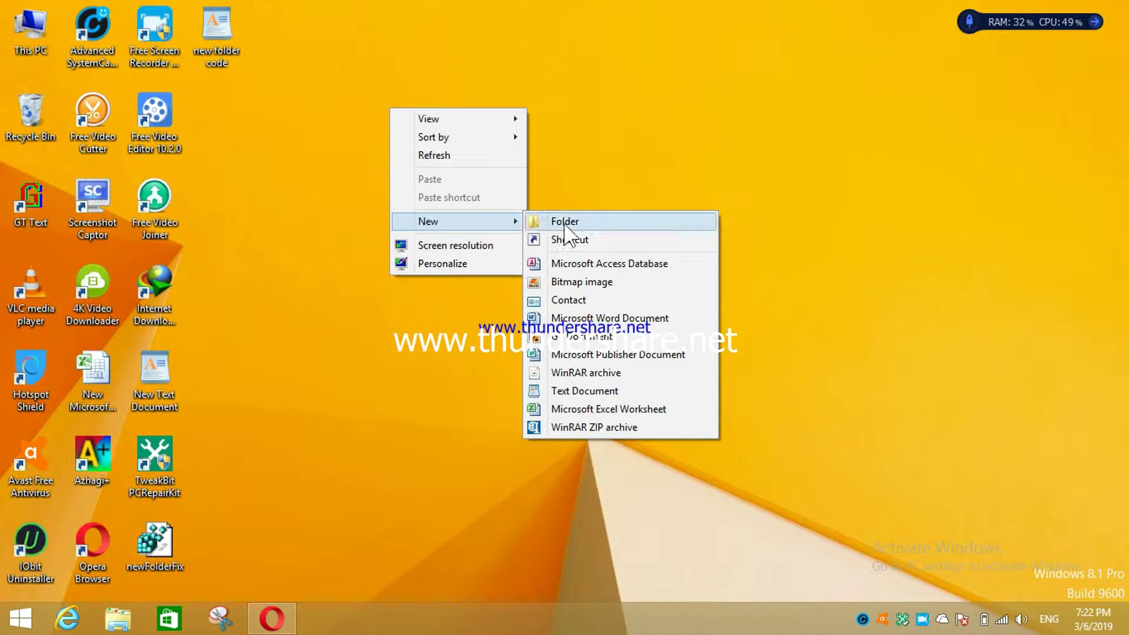
click(534, 104)
right_click(534, 104)
click(556, 150)
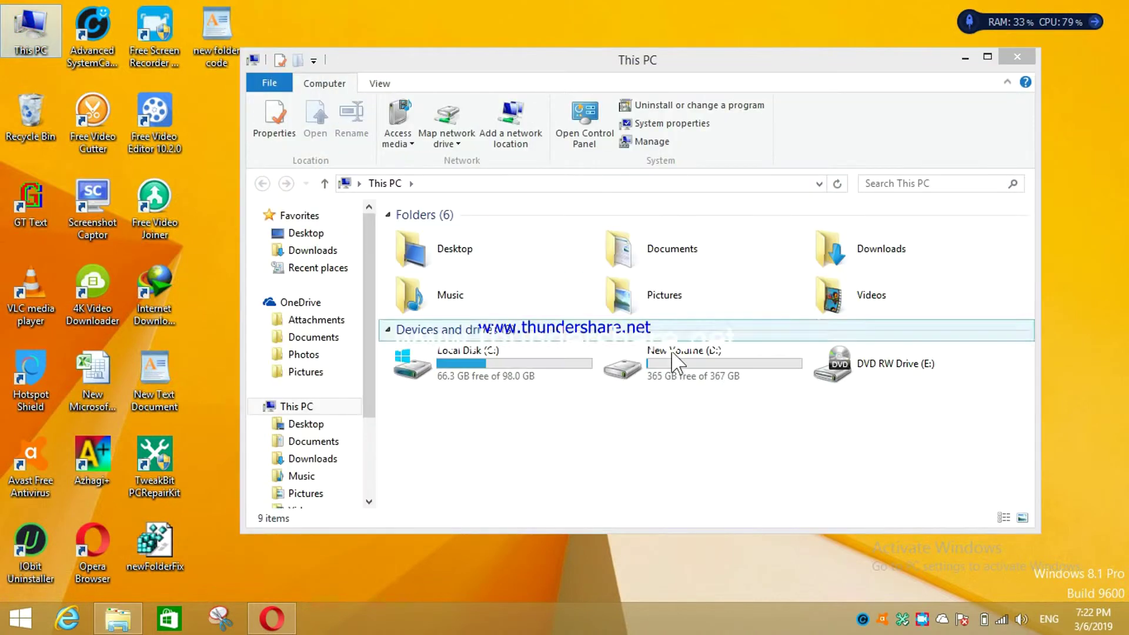
double_click(670, 368)
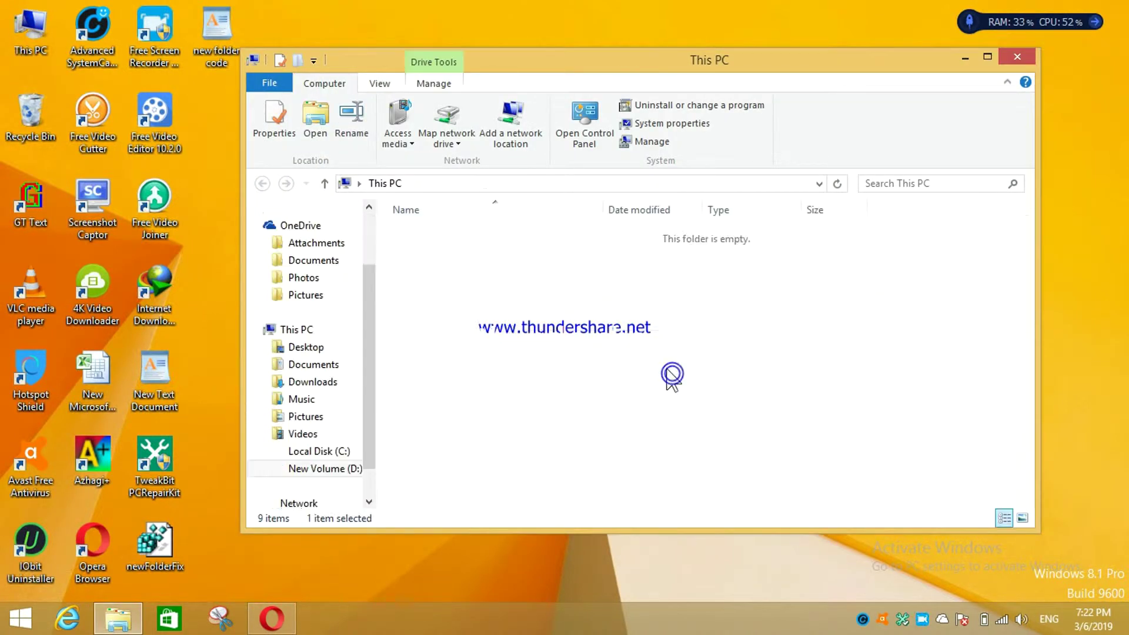
right_click(495, 368)
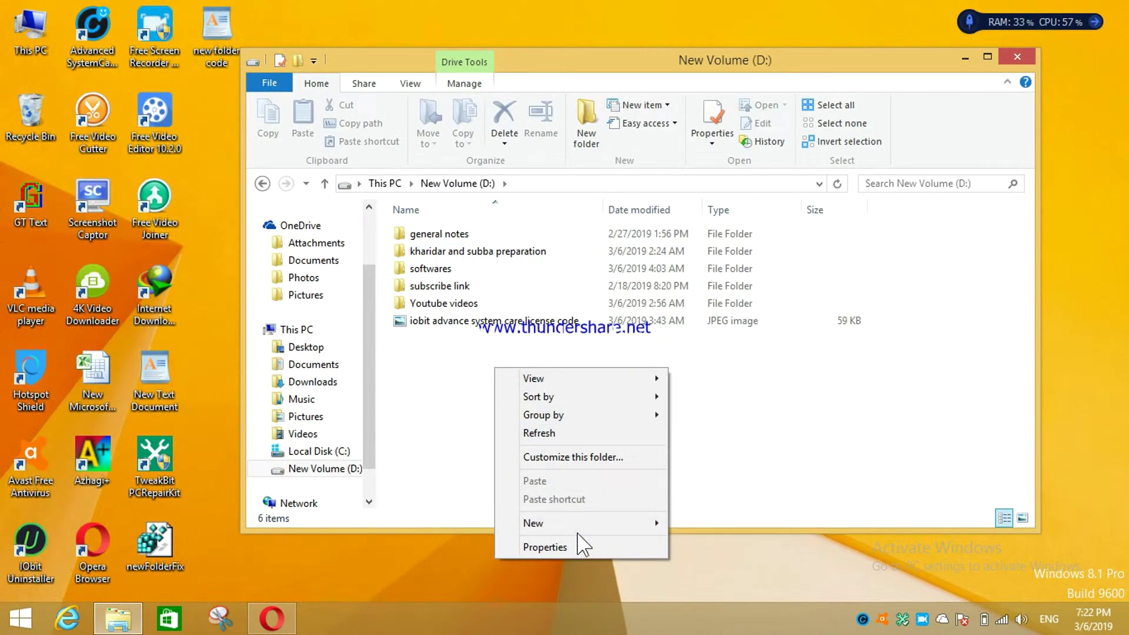
mouse_move(623, 525)
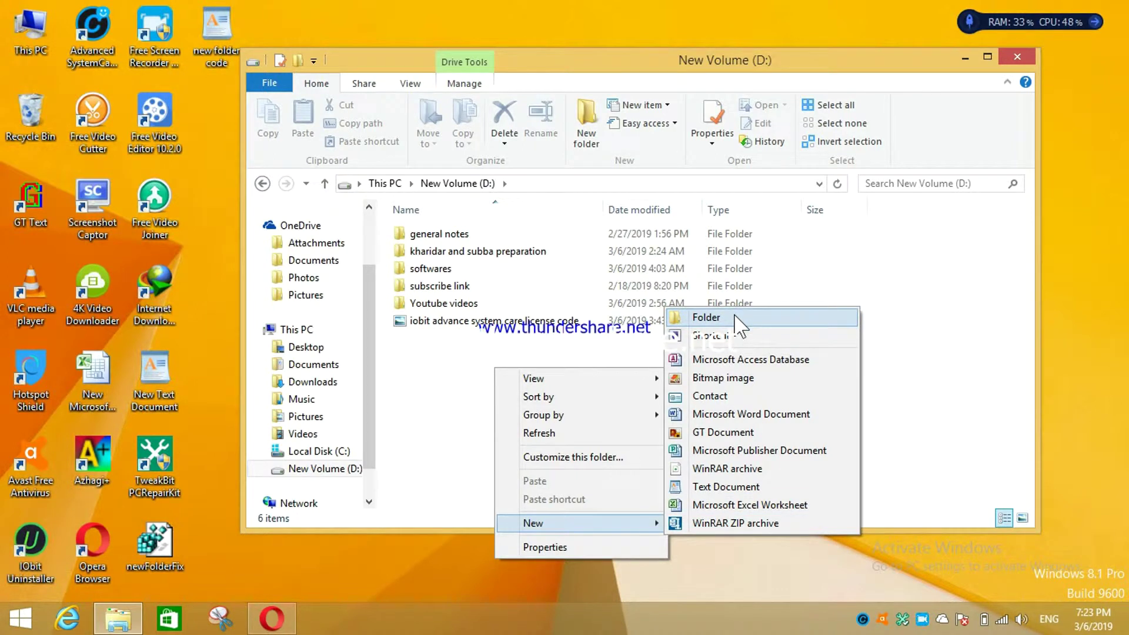
click(457, 388)
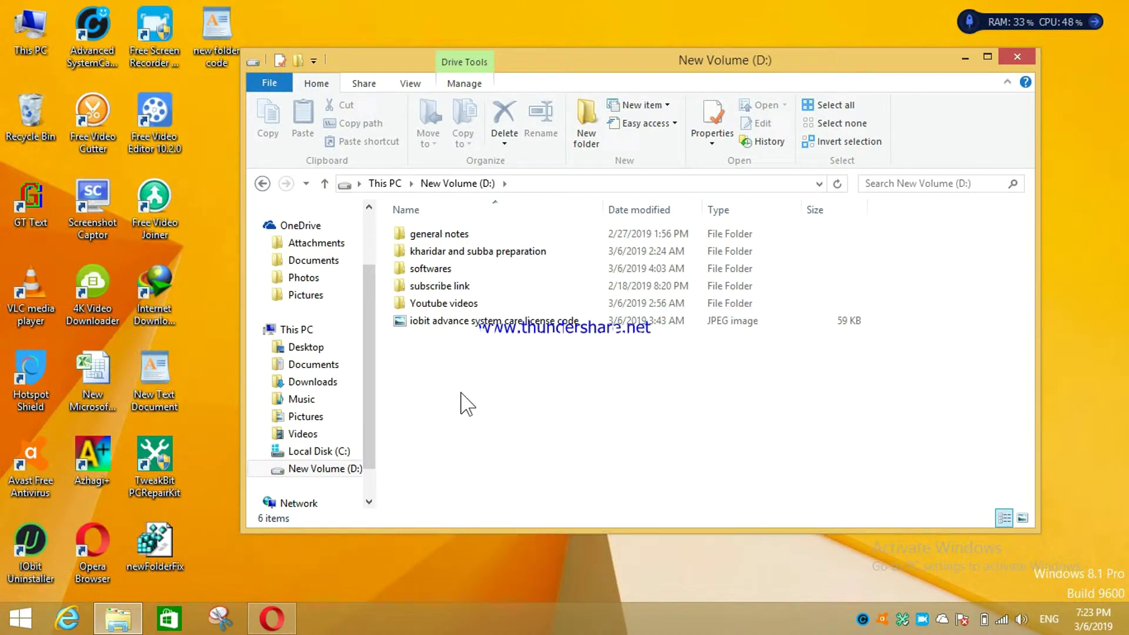
right_click(587, 18)
click(617, 66)
right_click(596, 22)
click(618, 67)
right_click(612, 27)
click(624, 68)
right_click(598, 14)
click(618, 63)
right_click(623, 31)
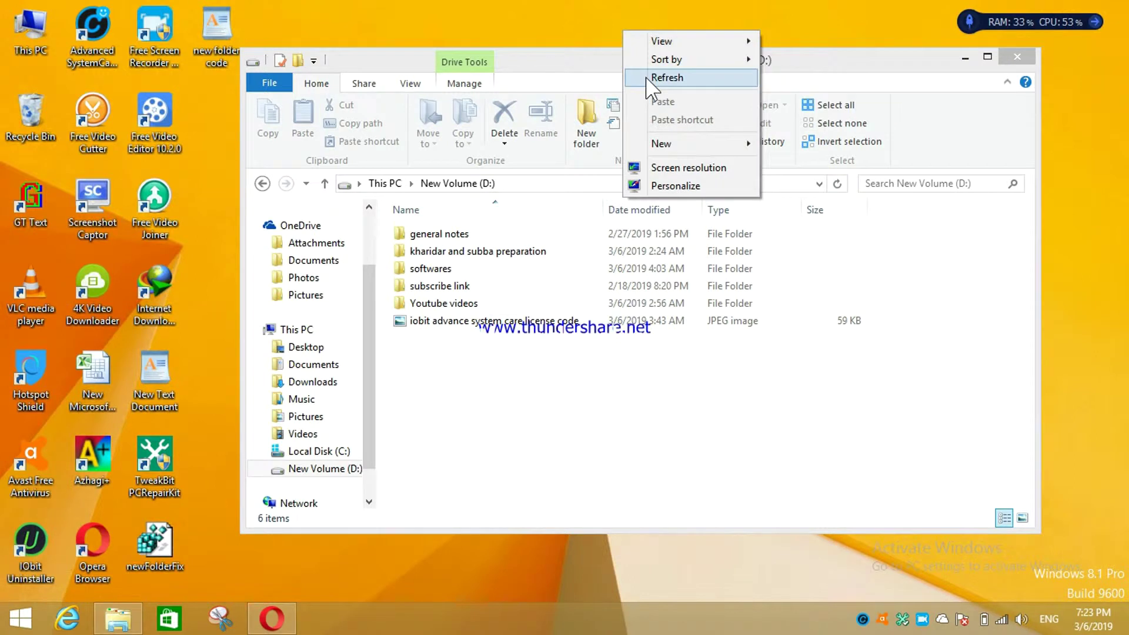
click(651, 83)
click(1017, 57)
right_click(487, 90)
click(524, 138)
right_click(524, 140)
click(553, 185)
right_click(555, 182)
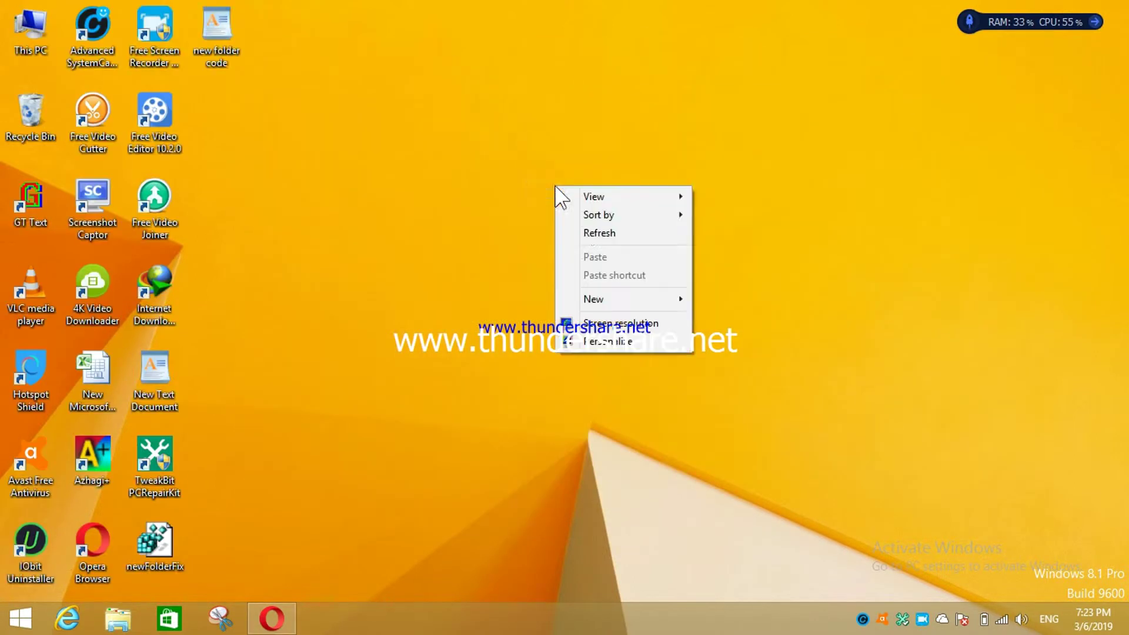
click(570, 230)
right_click(417, 99)
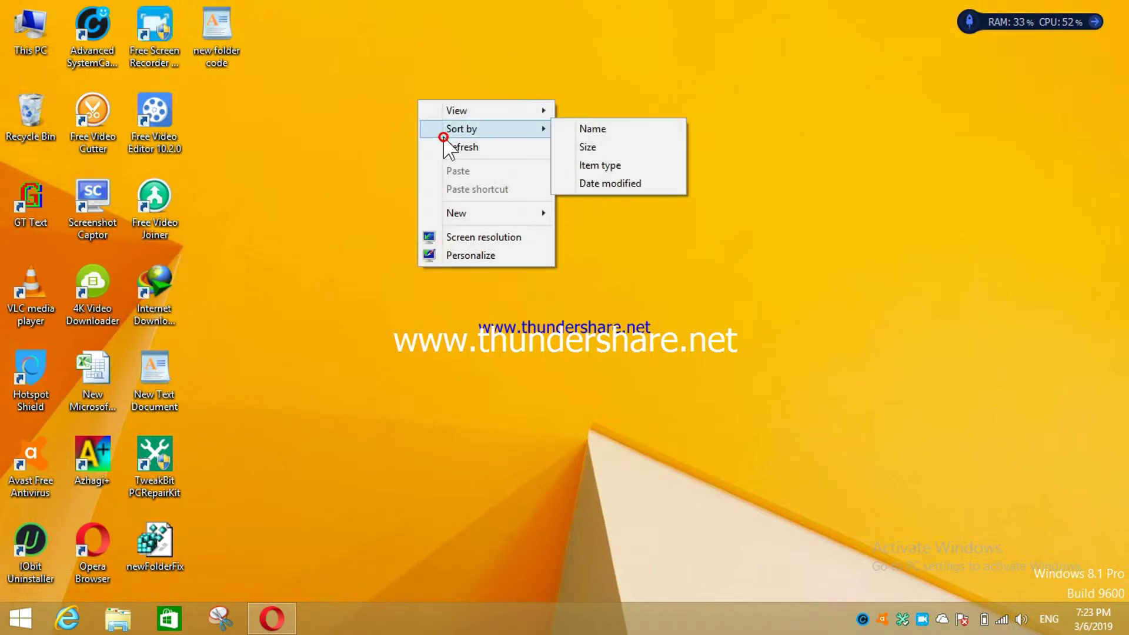
click(495, 148)
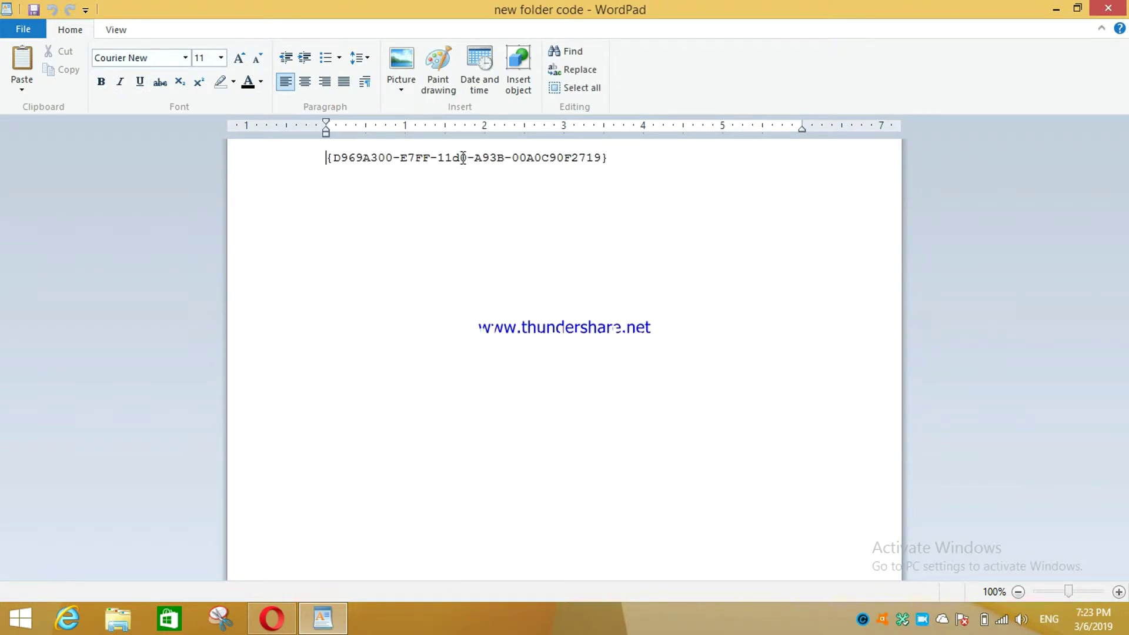
Set the GUID text in the note to font size 18.
drag(538, 157, 341, 166)
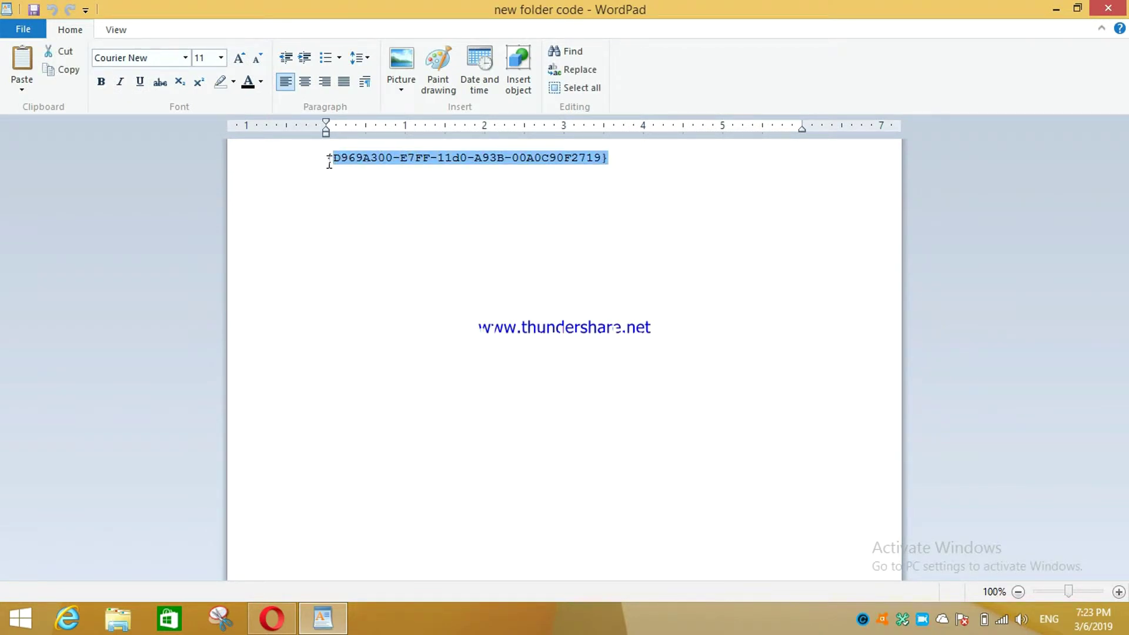
click(222, 58)
click(221, 57)
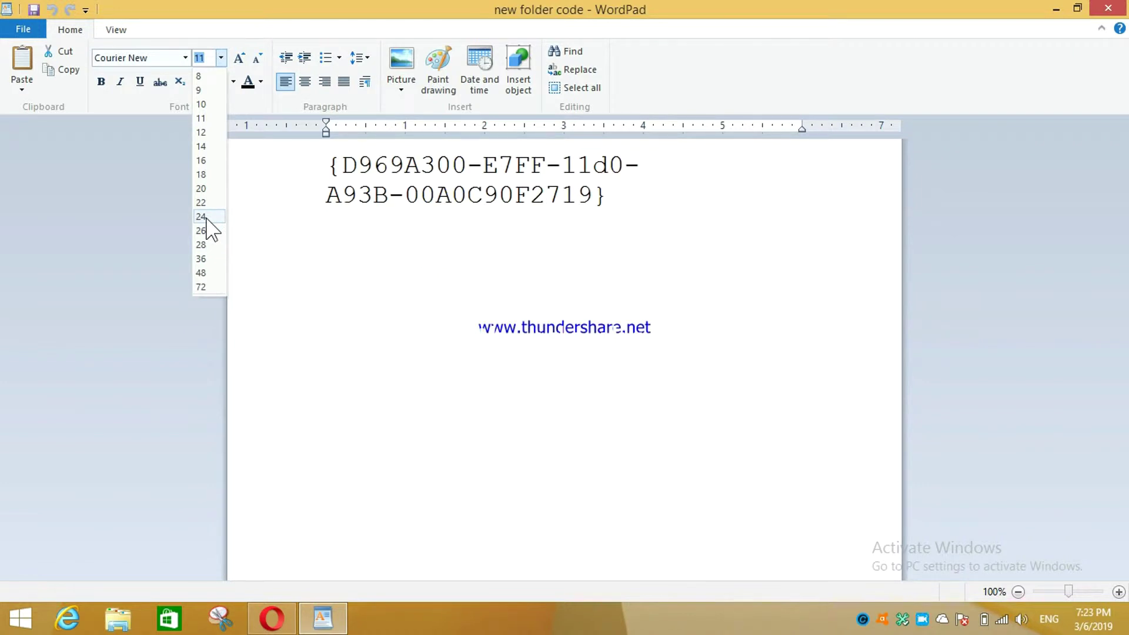
click(207, 179)
click(610, 259)
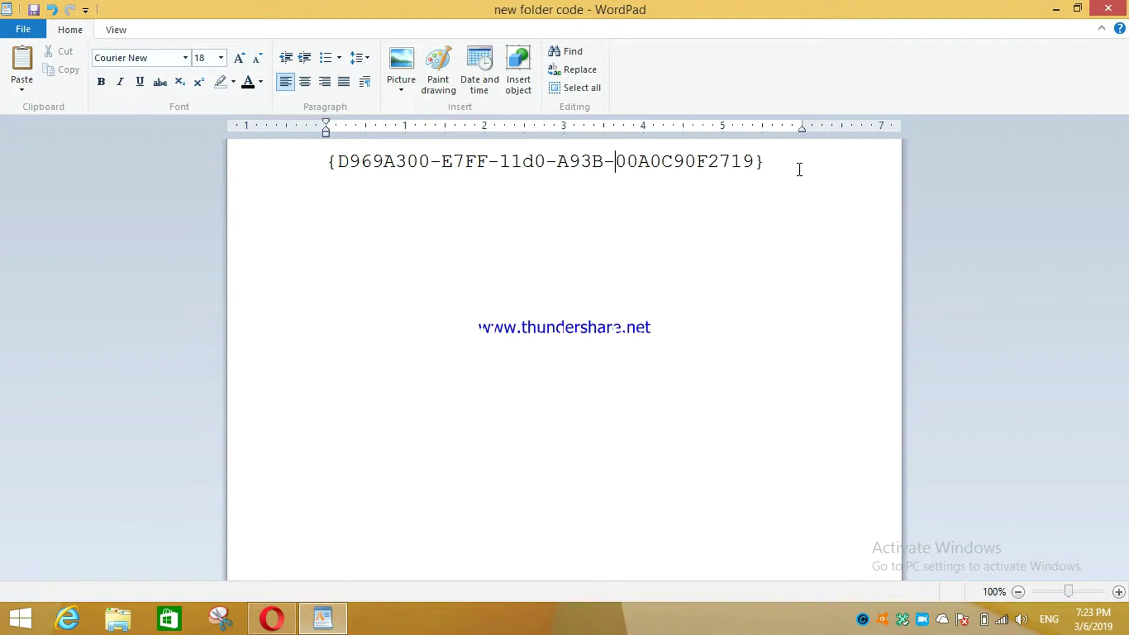
Close WordPad, saving 'new folder code' in Text-Only format.
click(1109, 7)
click(529, 328)
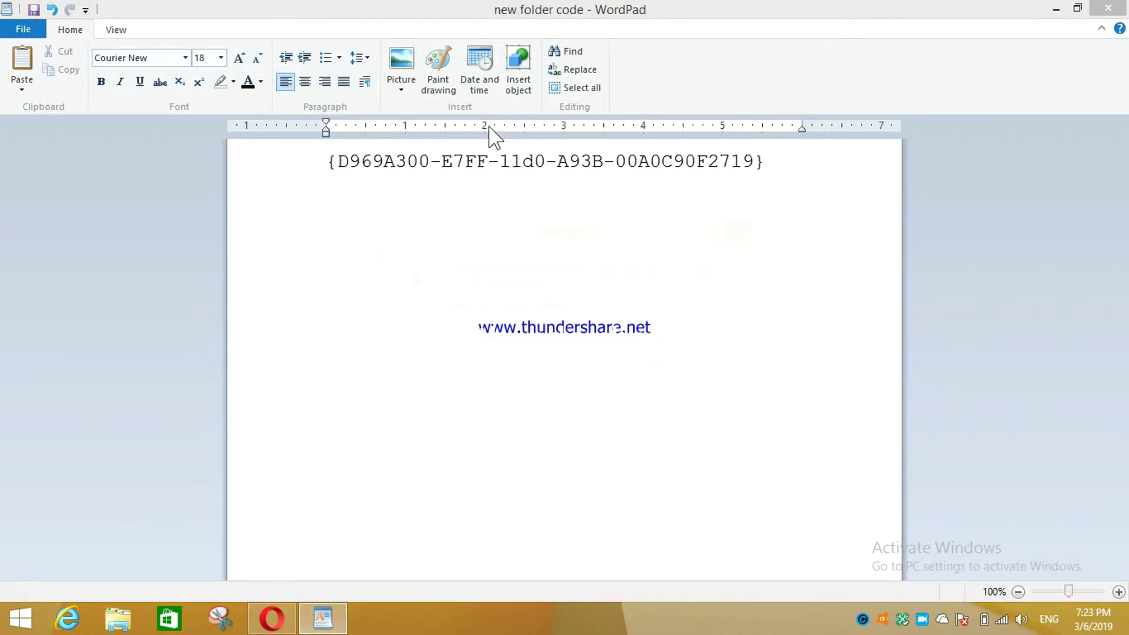
click(646, 360)
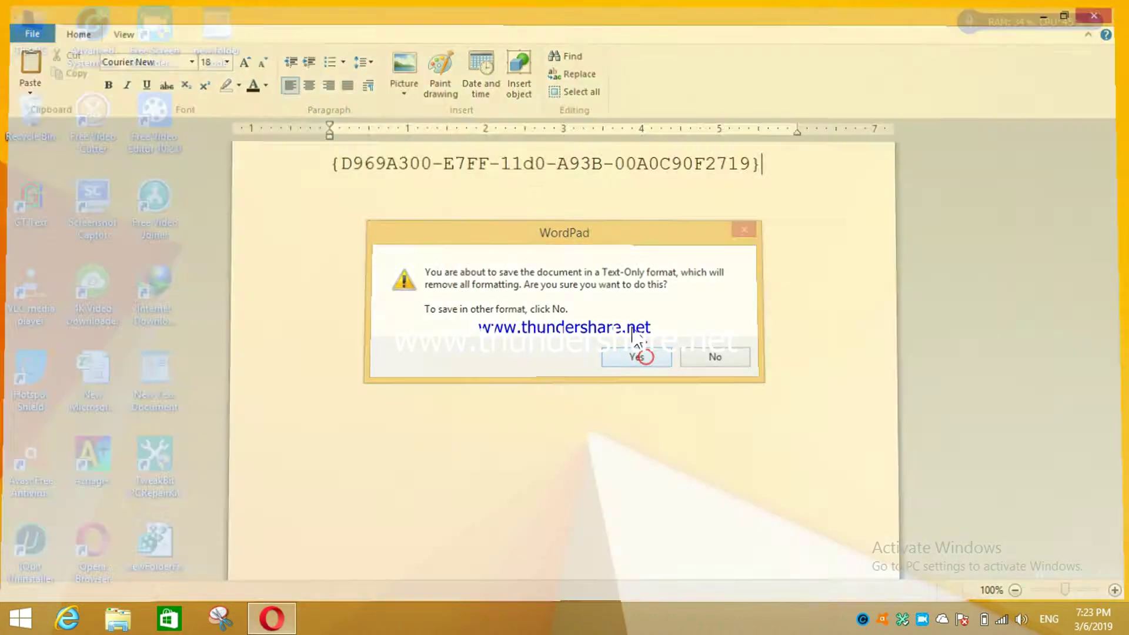
right_click(558, 129)
Refresh the desktop four times, then bring up the Run box with regedit prefilled.
click(606, 176)
right_click(606, 176)
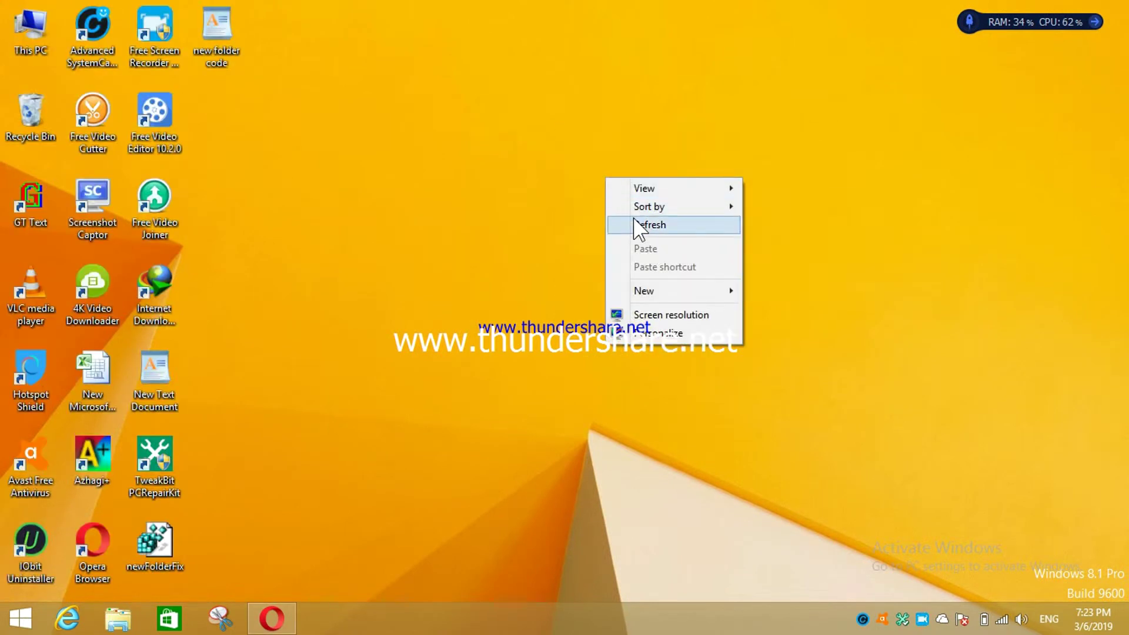
click(635, 225)
right_click(475, 84)
click(507, 132)
right_click(441, 111)
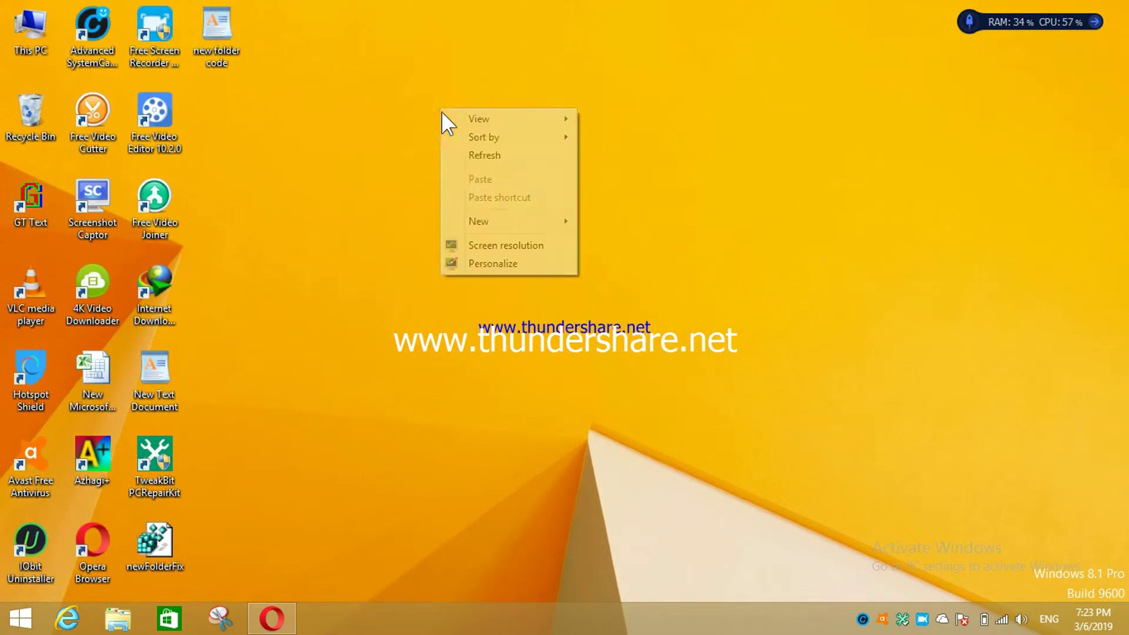
click(469, 155)
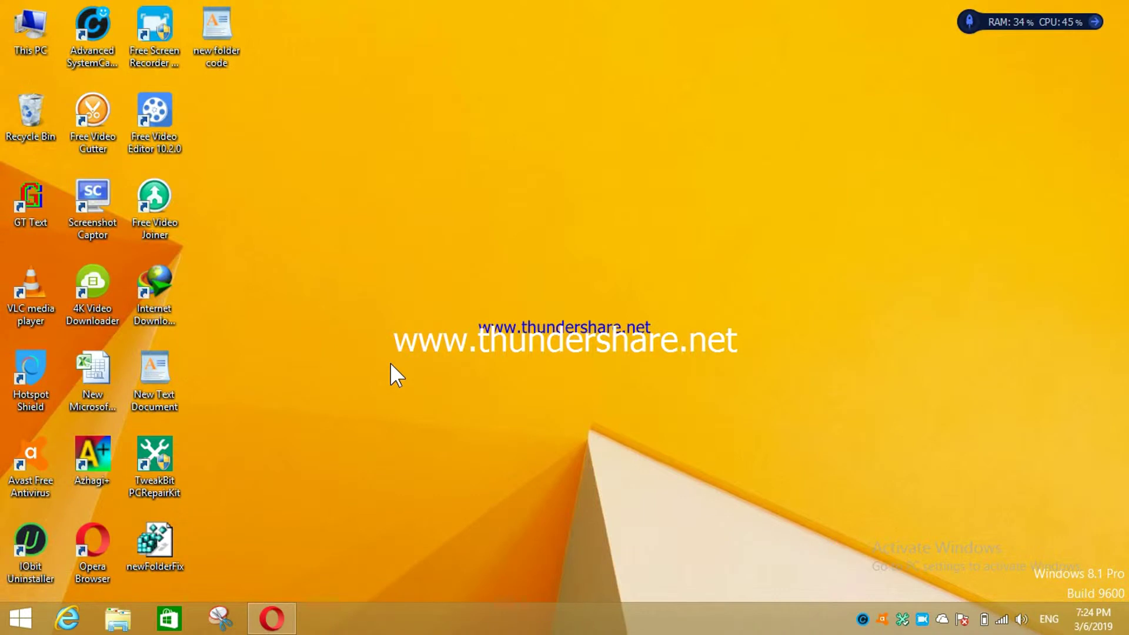
key(super+r)
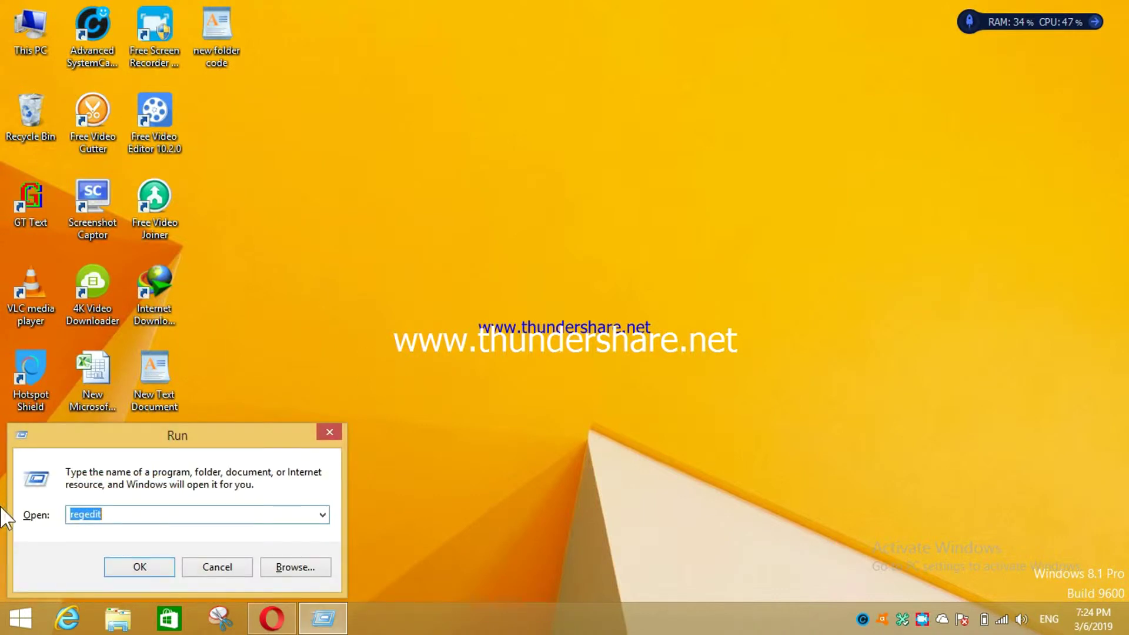
click(118, 517)
Launch Registry Editor and collapse then re-expand HKEY_CLASSES_ROOT.
click(140, 566)
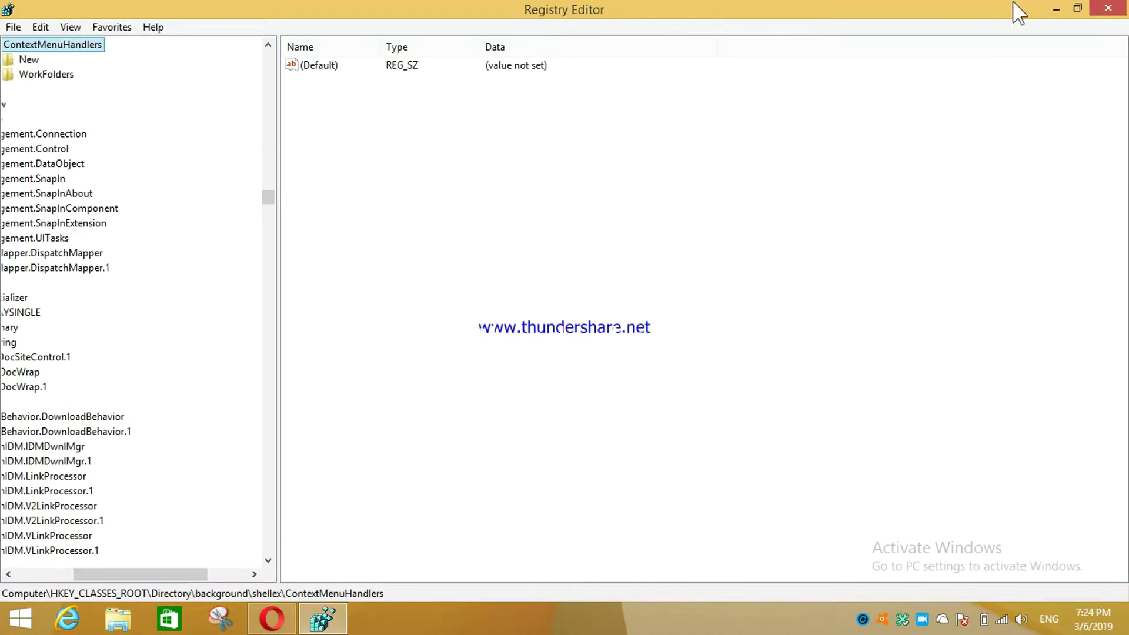
drag(143, 574, 86, 574)
scroll(194, 277, up, 20)
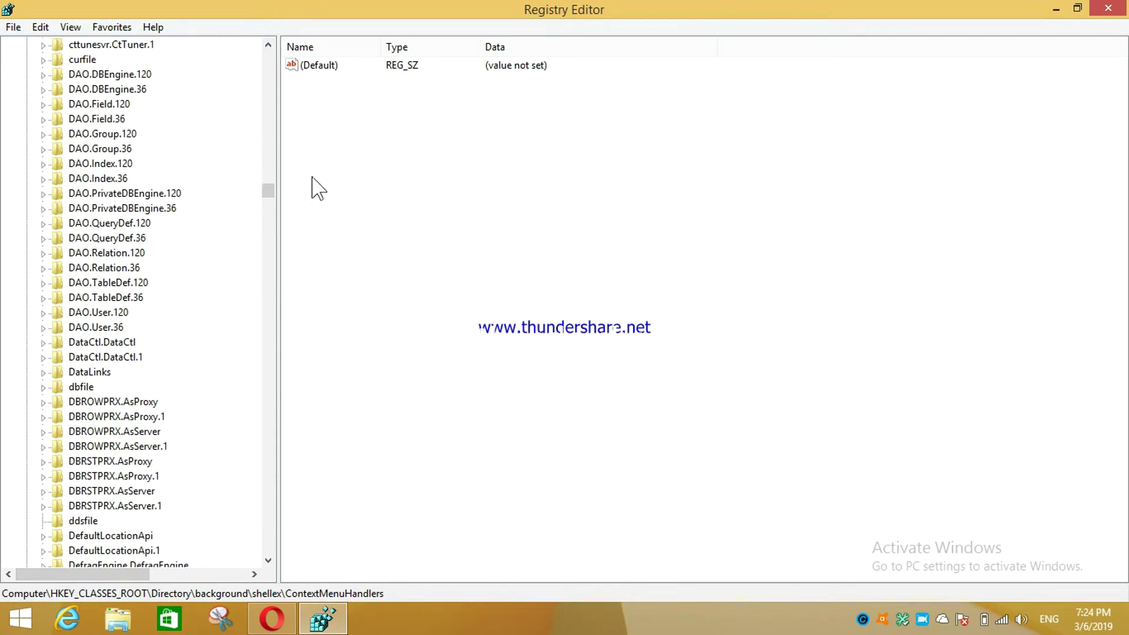
drag(267, 195, 270, 62)
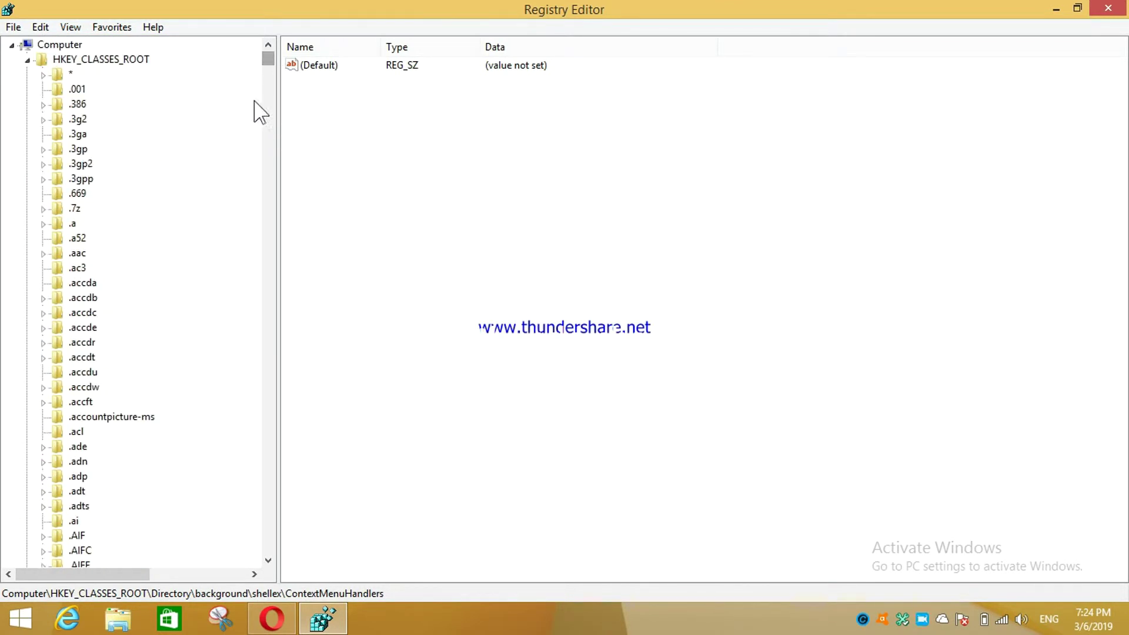
click(27, 59)
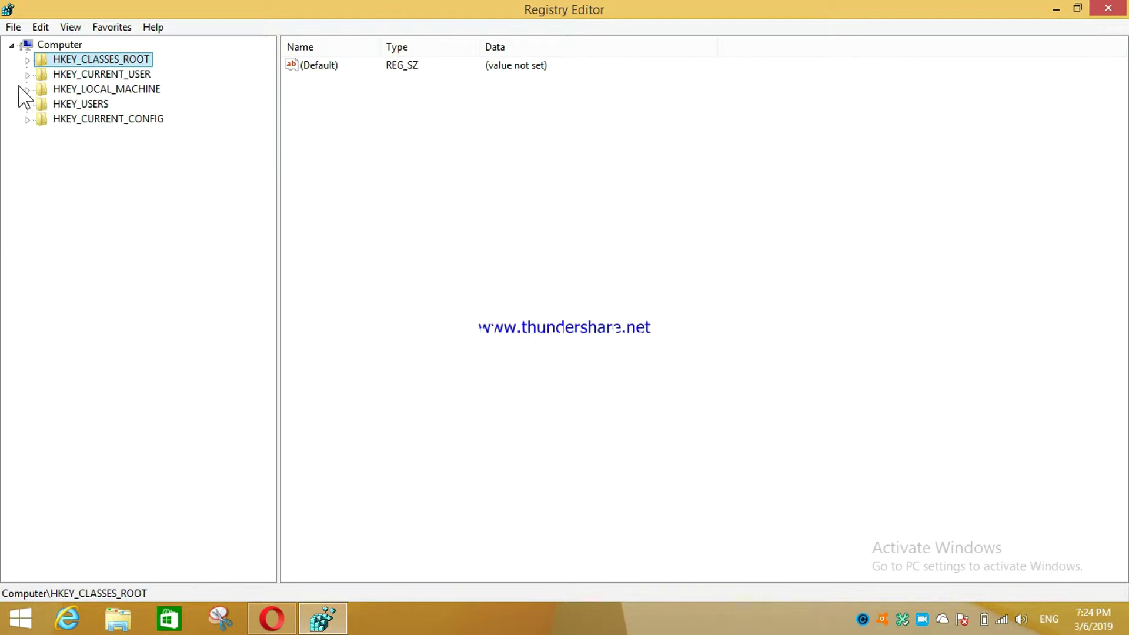
click(27, 59)
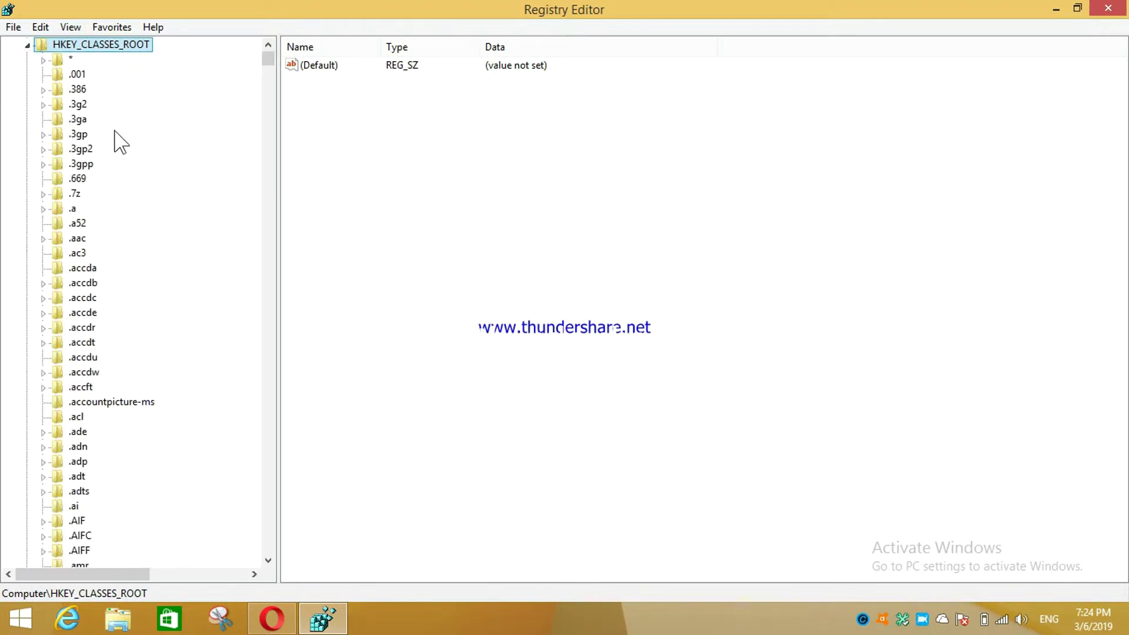
Scroll the HKEY_CLASSES_ROOT tree to Directory's ContextMenuHandlers subkeys New and WorkFolders.
scroll(161, 191, down, 7)
scroll(164, 197, down, 20)
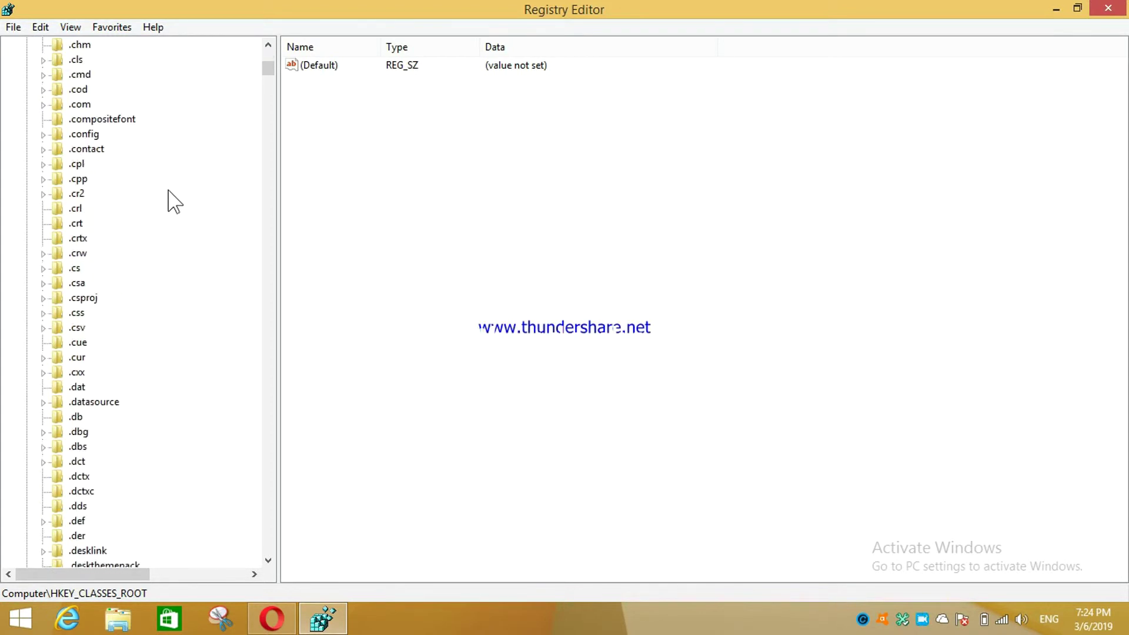
drag(269, 76, 272, 213)
scroll(157, 212, up, 20)
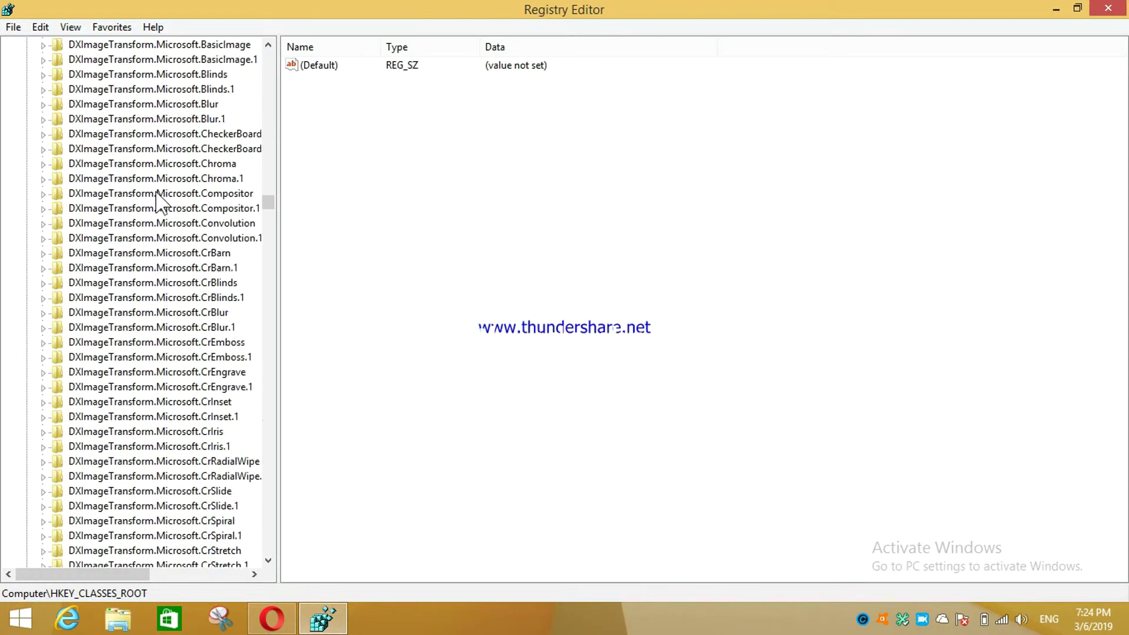
scroll(135, 156, up, 4)
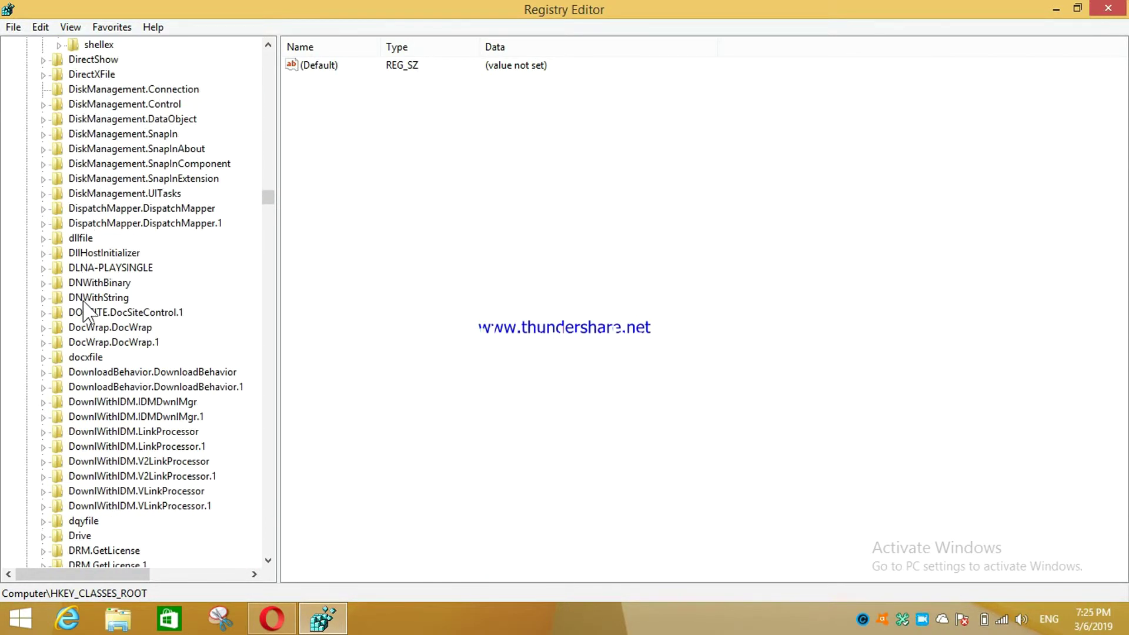
scroll(112, 186, up, 1)
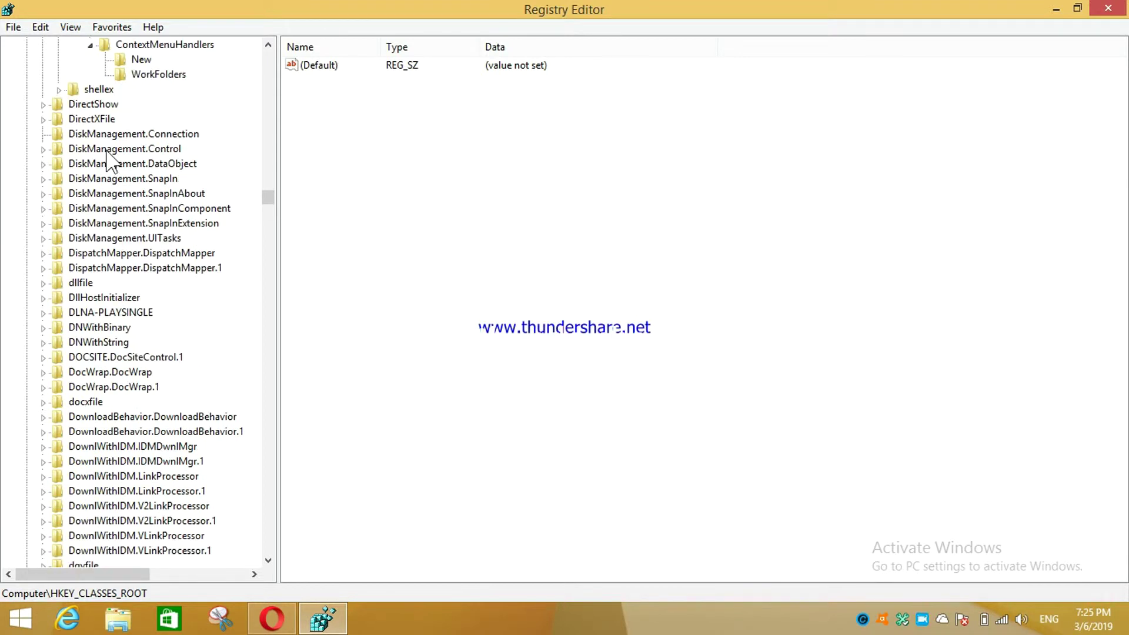
scroll(128, 160, up, 4)
Collapse and re-expand the Directory, background and shellex keys.
click(43, 179)
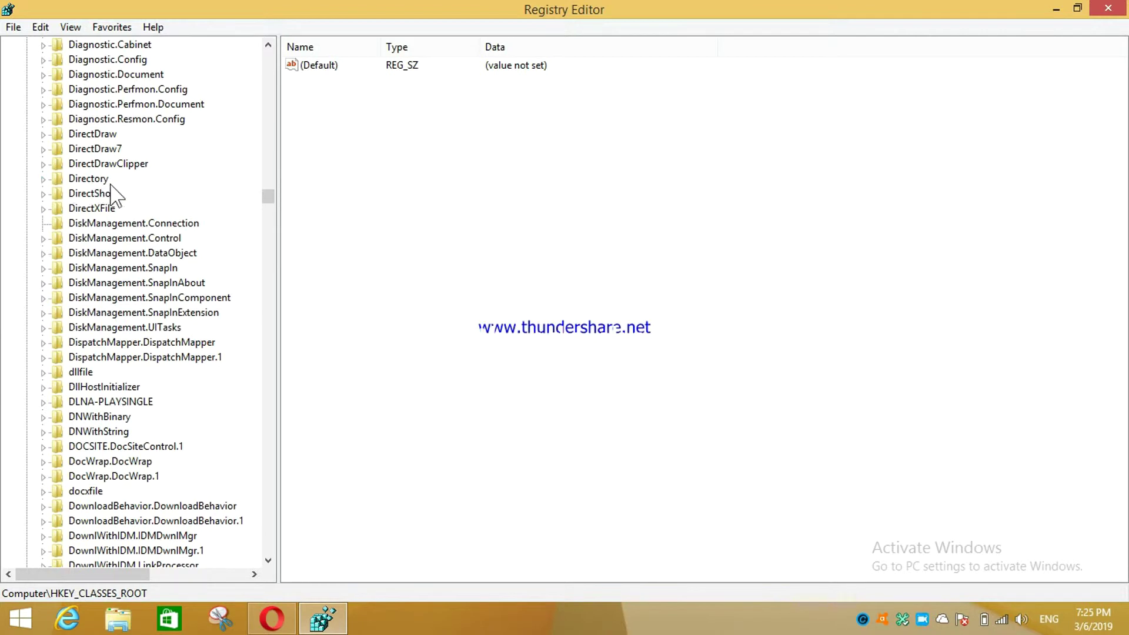
click(42, 179)
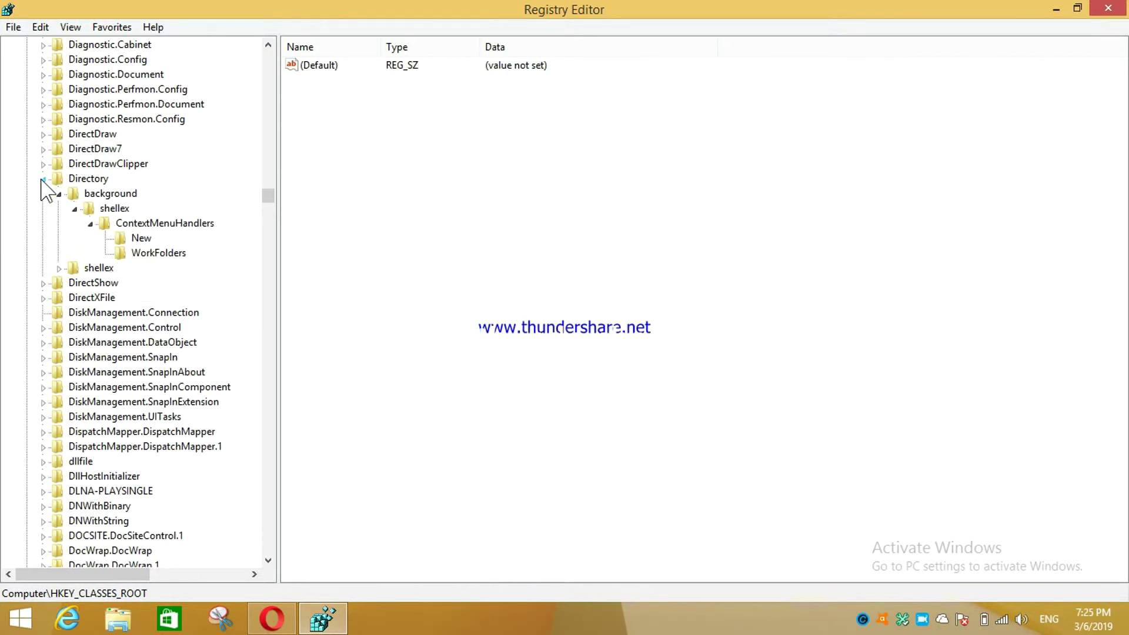
click(60, 194)
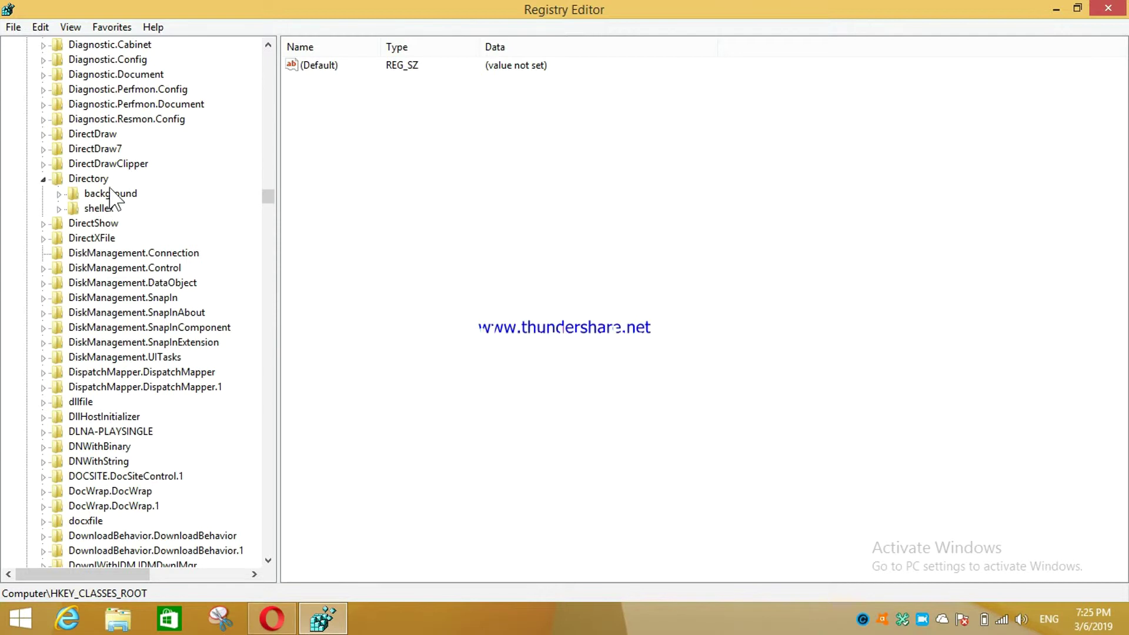
click(60, 194)
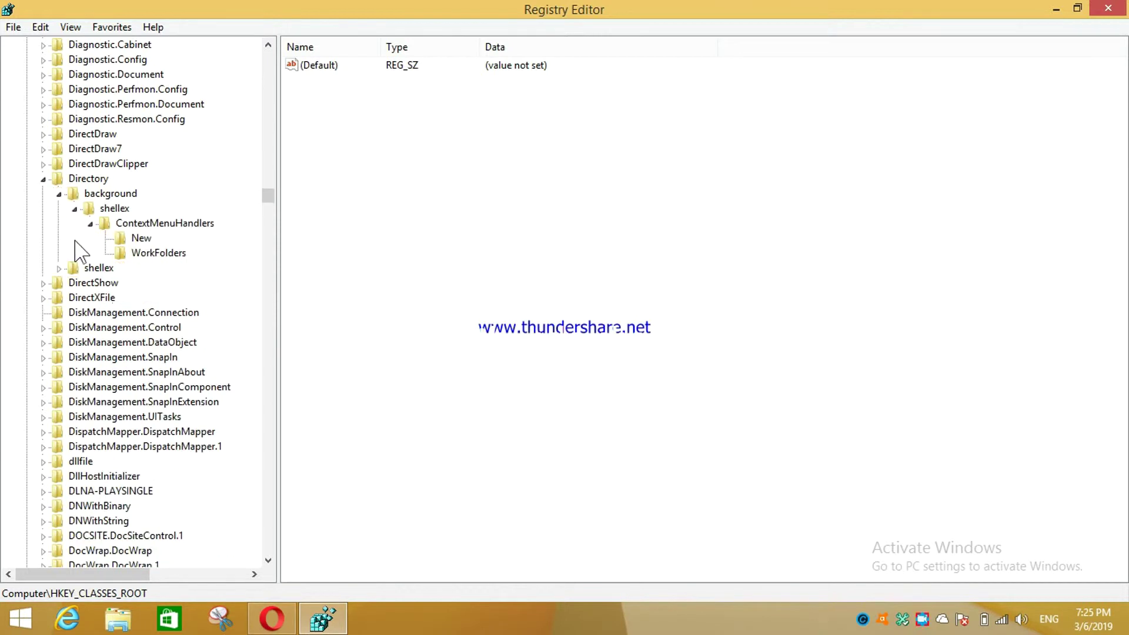
click(75, 208)
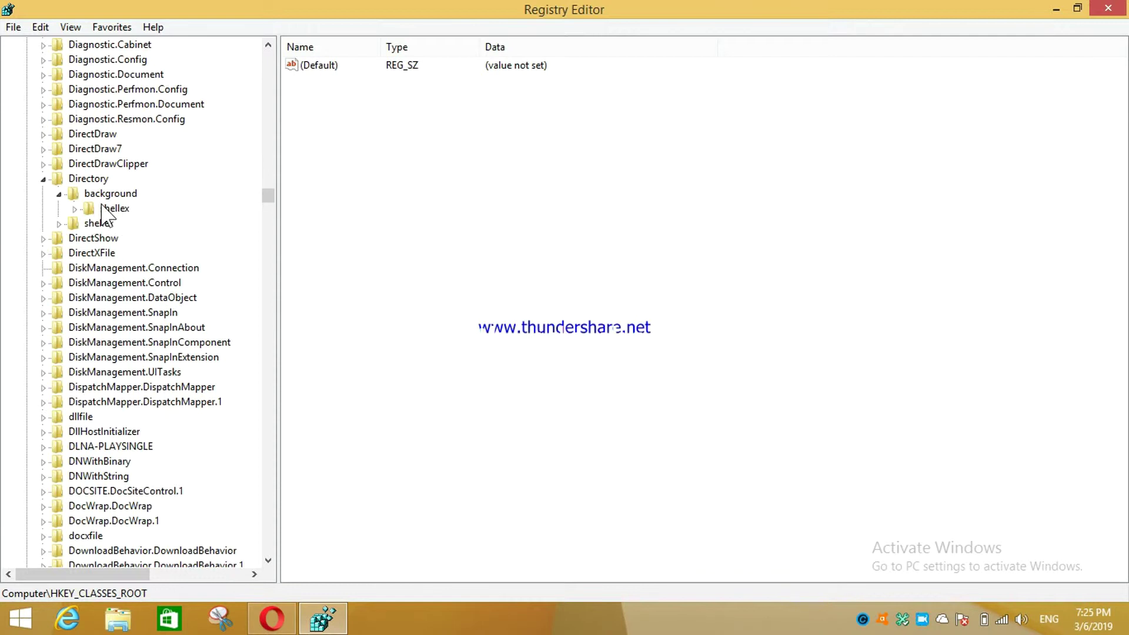
click(75, 209)
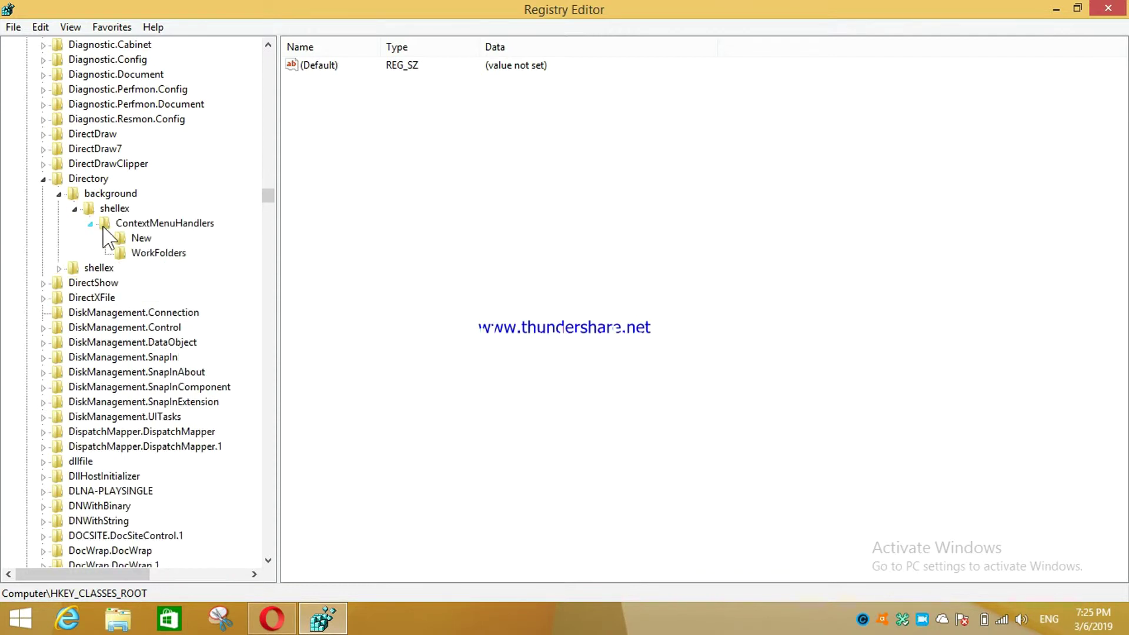
Expand ContextMenuHandlers, check the New key's folder GUID, then select ContextMenuHandlers.
click(91, 224)
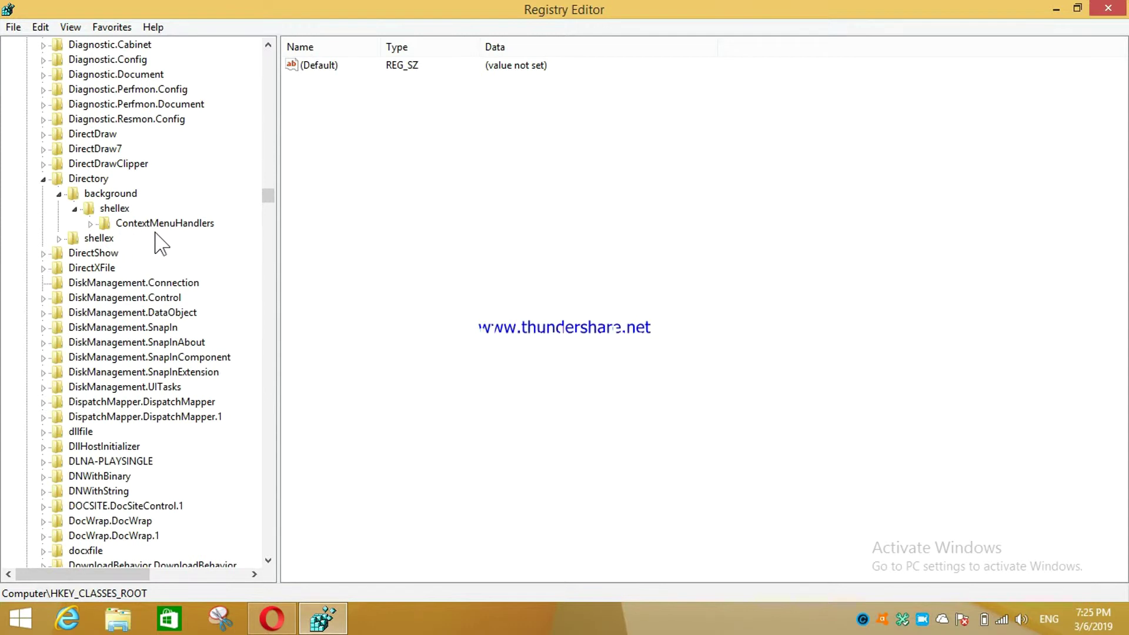
click(91, 224)
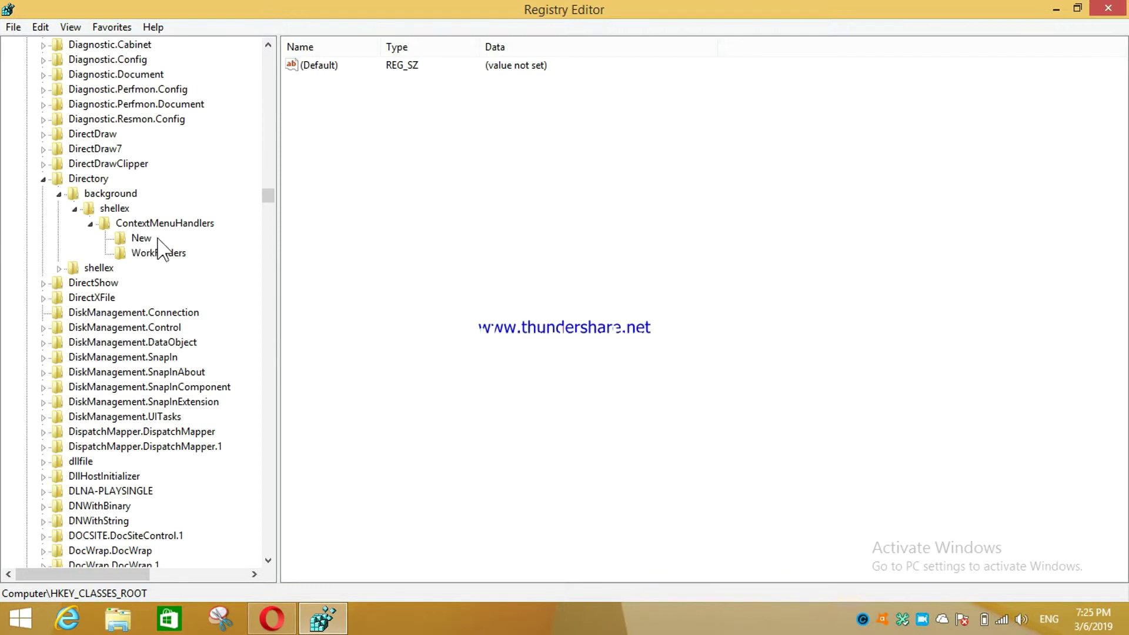
click(142, 239)
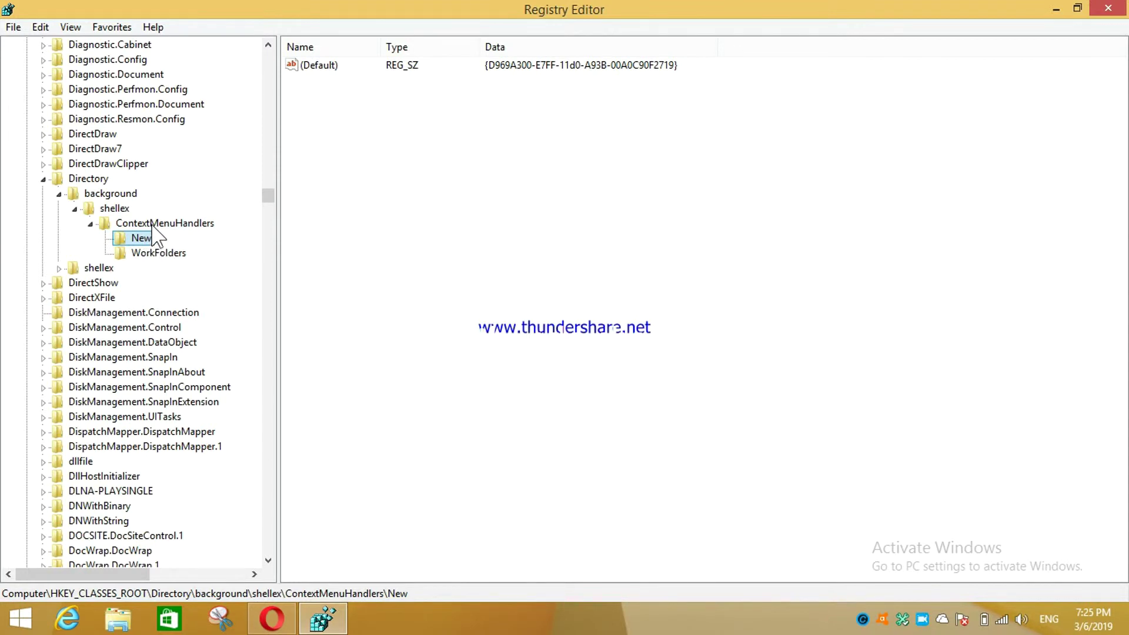
click(131, 224)
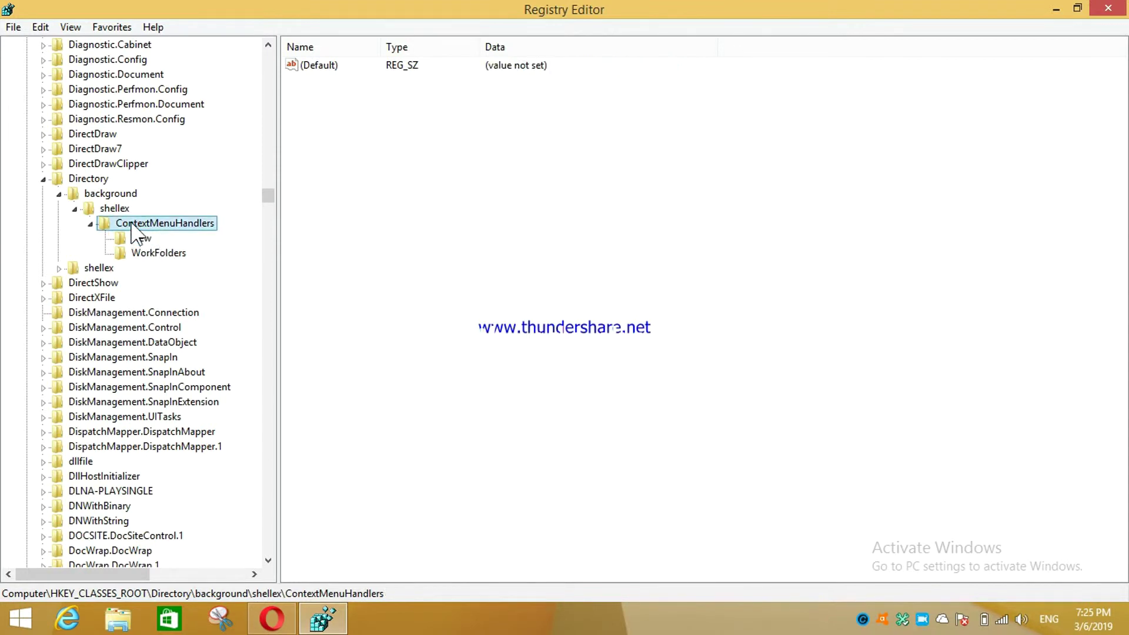
Add a key under ContextMenuHandlers; renaming it New fails, so it stays New Key #1.
right_click(131, 226)
mouse_move(163, 253)
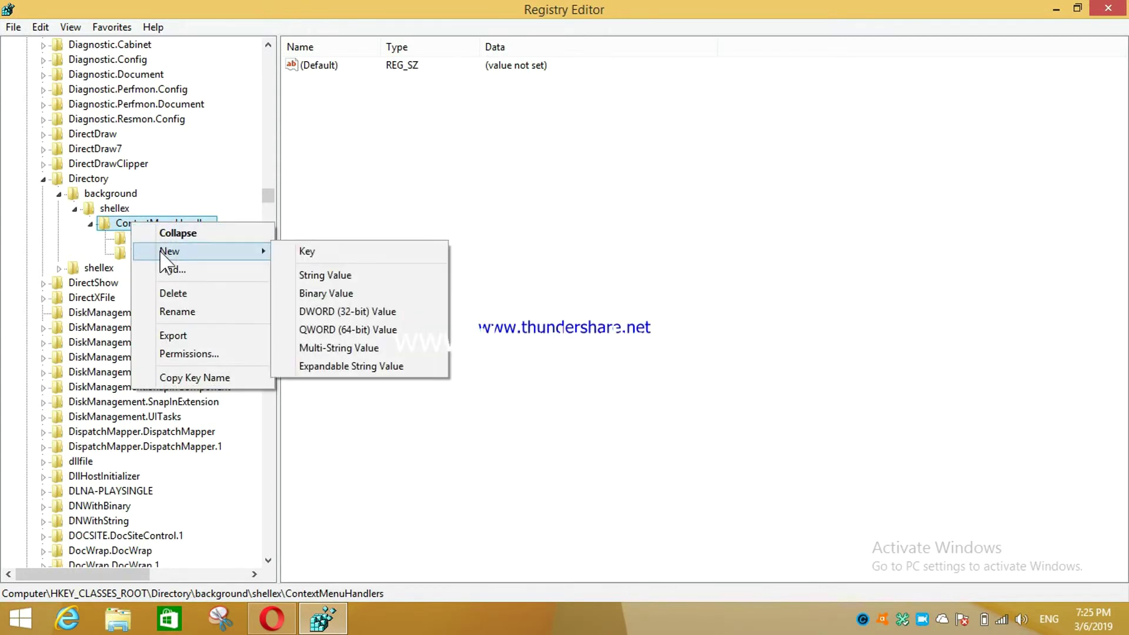
click(324, 258)
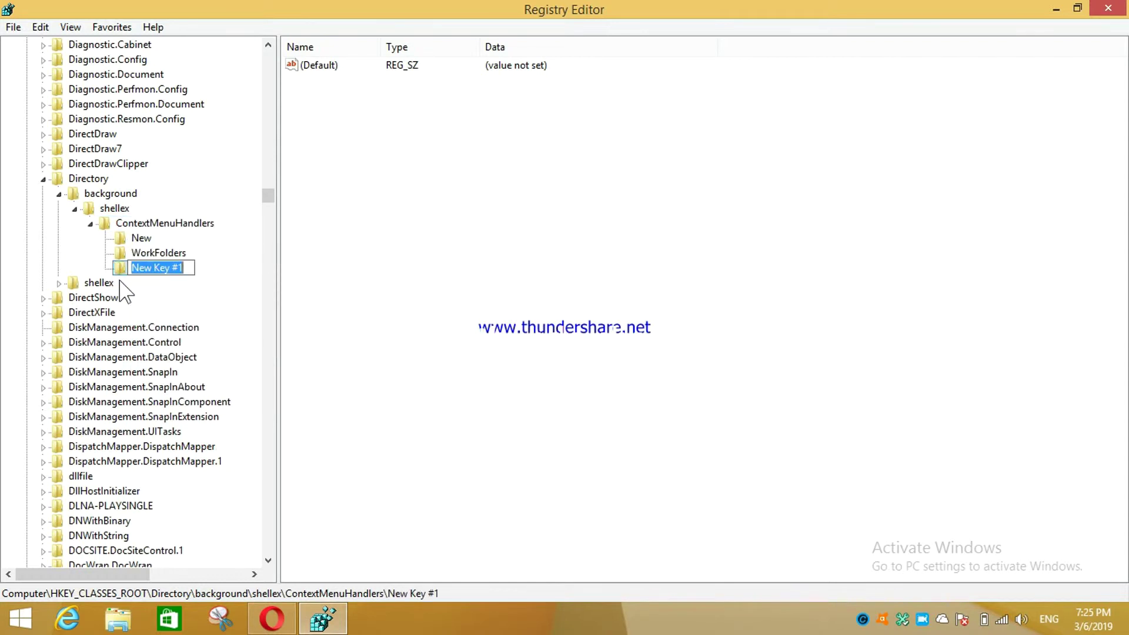
click(190, 267)
key(BackSpace)
click(226, 271)
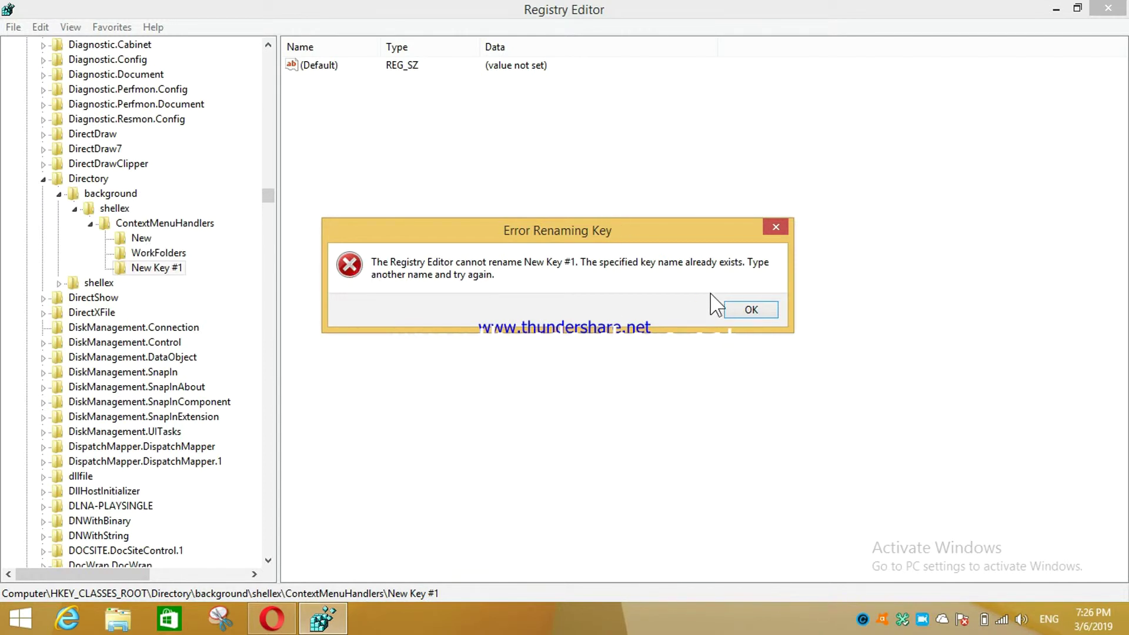
click(752, 310)
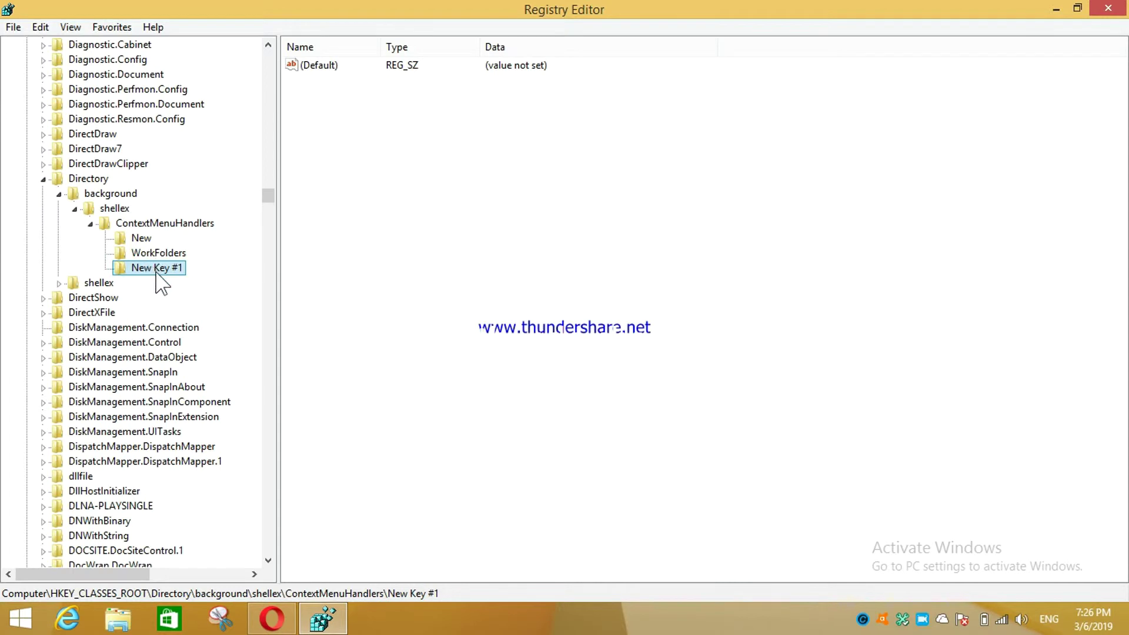
click(352, 70)
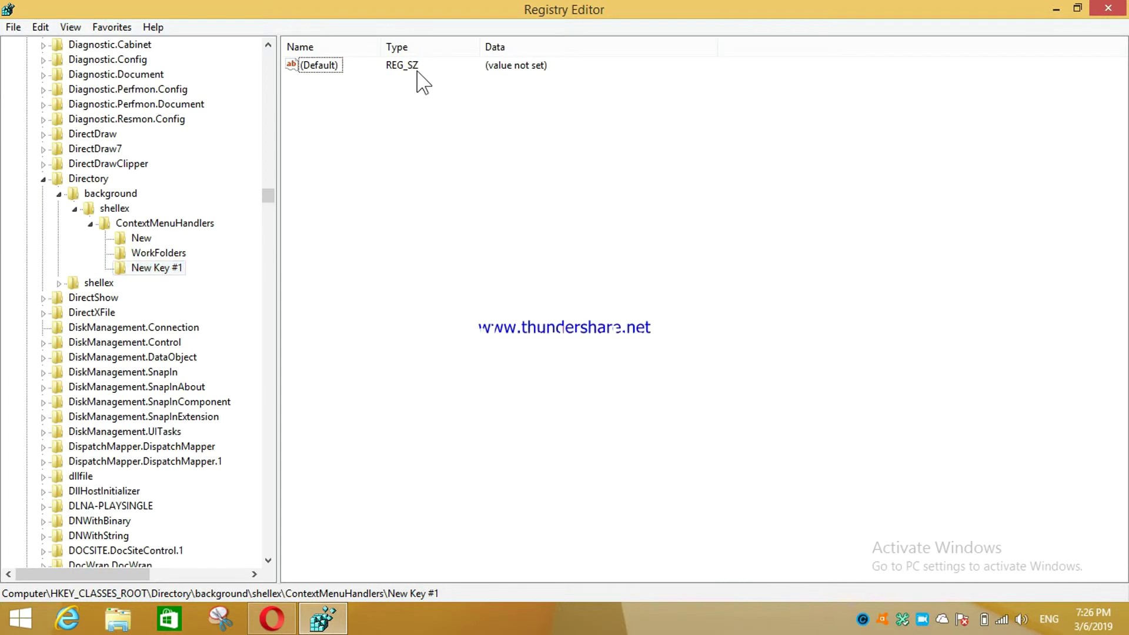
right_click(315, 66)
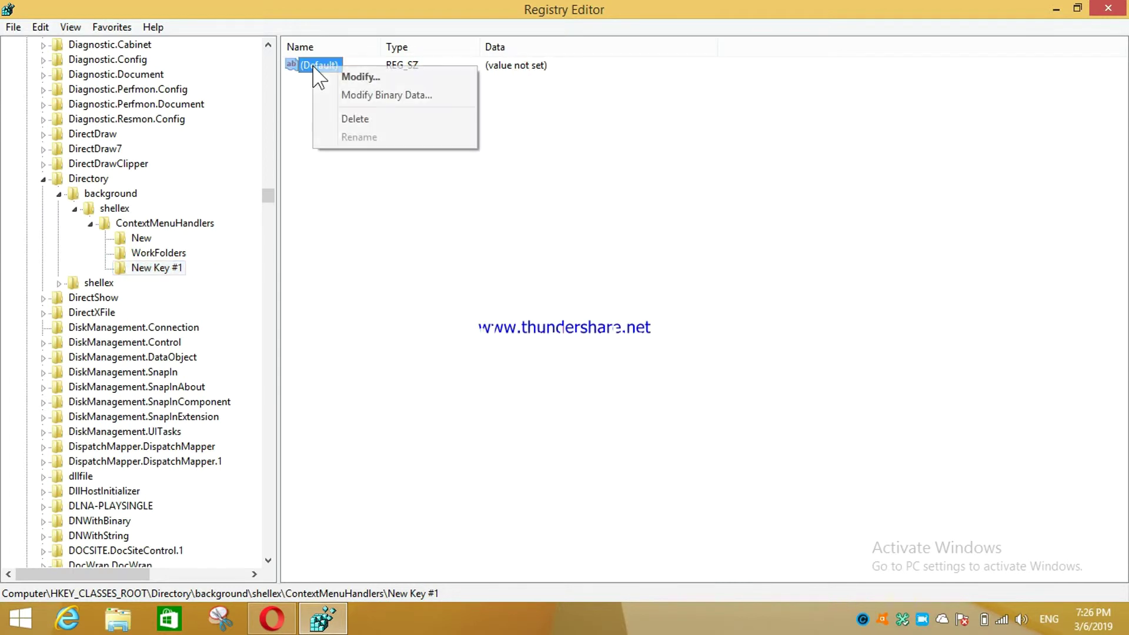
click(359, 77)
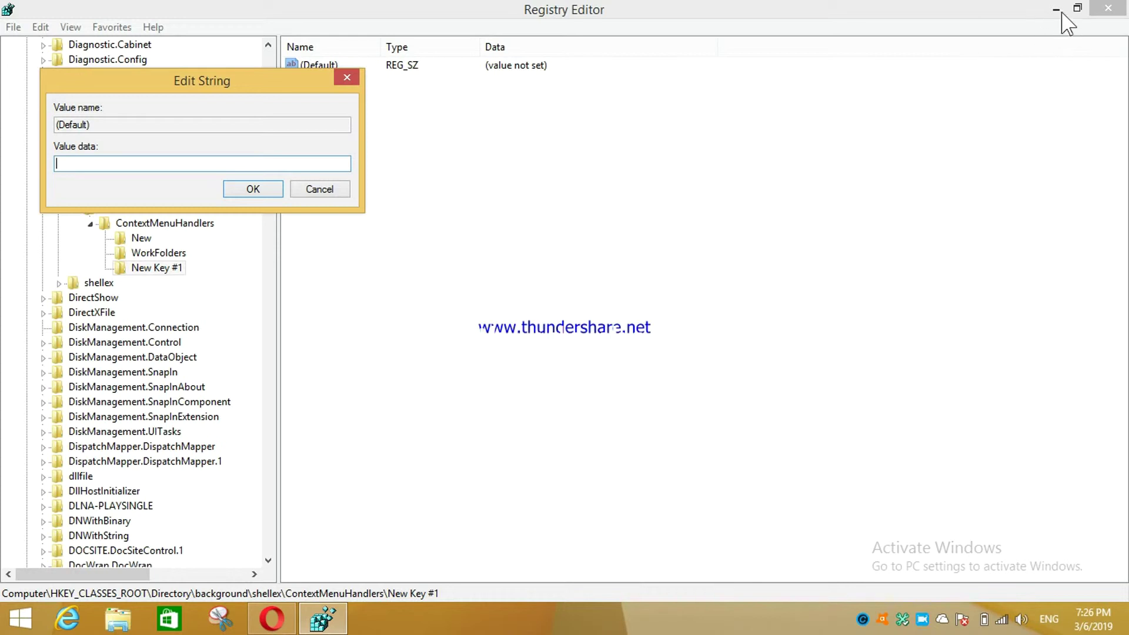
mouse_move(319, 627)
click(317, 191)
Open the 'new folder code' note and copy its folder GUID.
click(1050, 9)
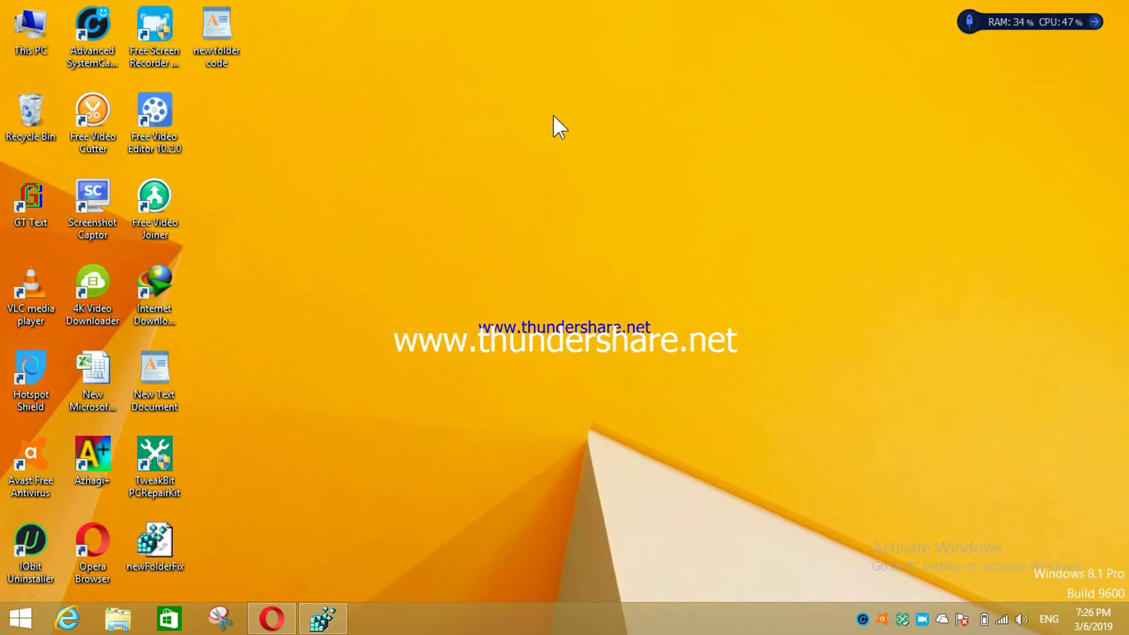
double_click(213, 33)
drag(605, 165, 365, 167)
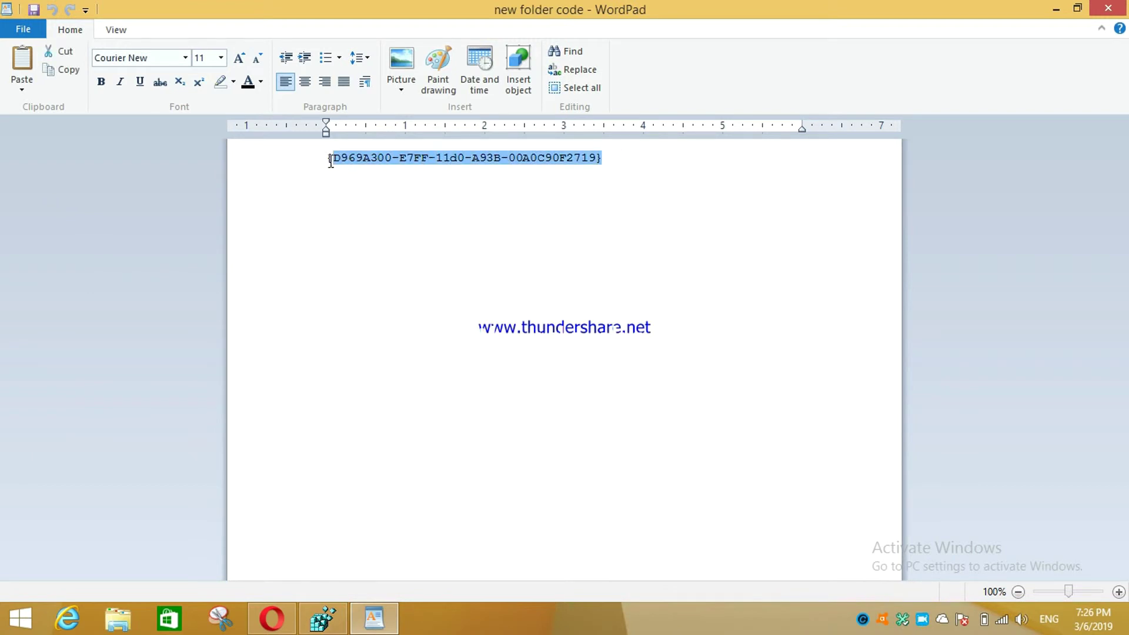
right_click(365, 166)
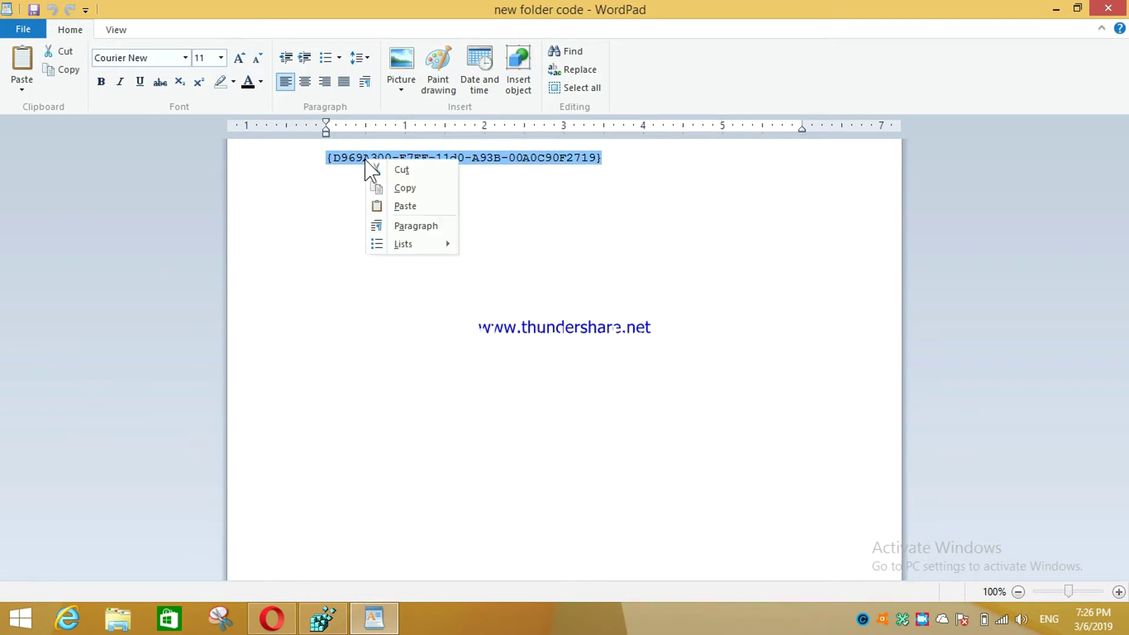
click(404, 186)
Close WordPad and return to the Registry Editor window.
click(1116, 5)
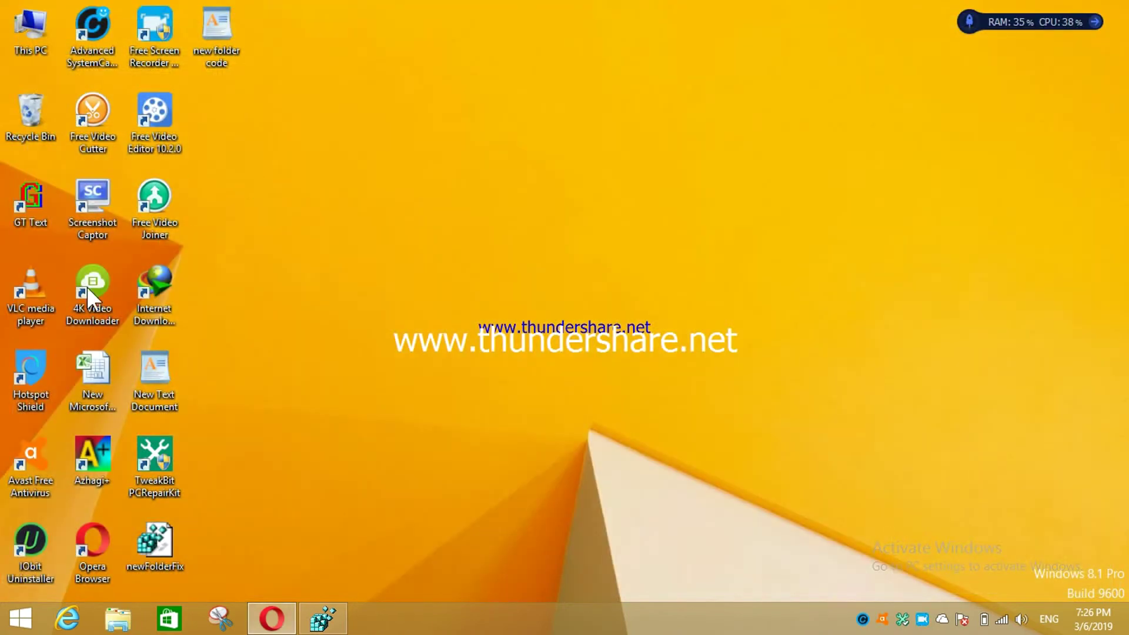
click(268, 624)
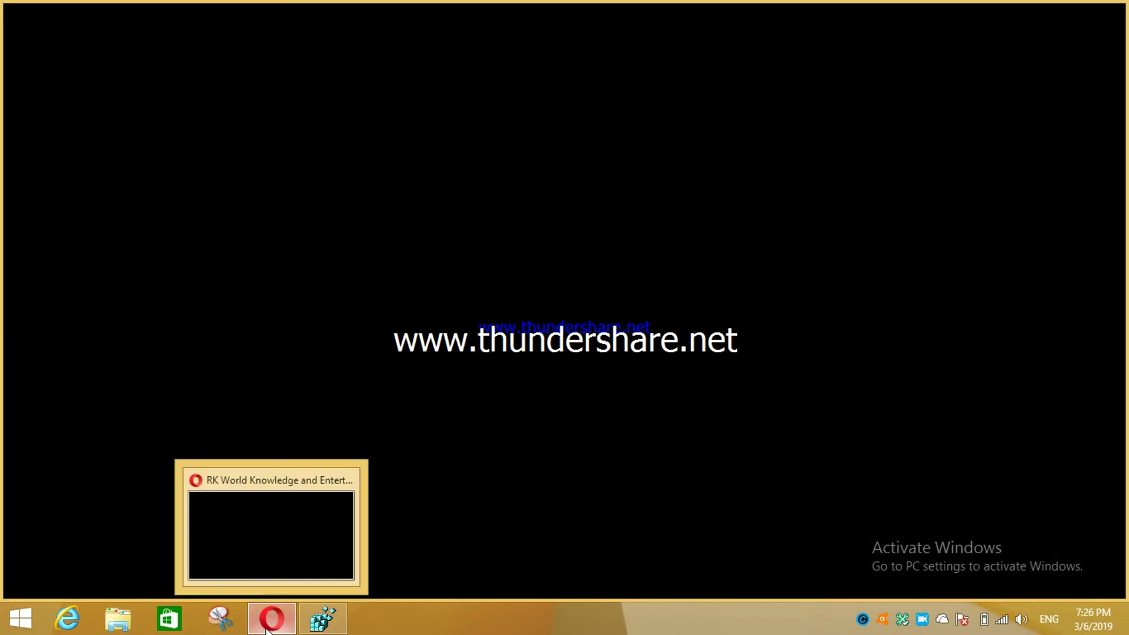
click(322, 618)
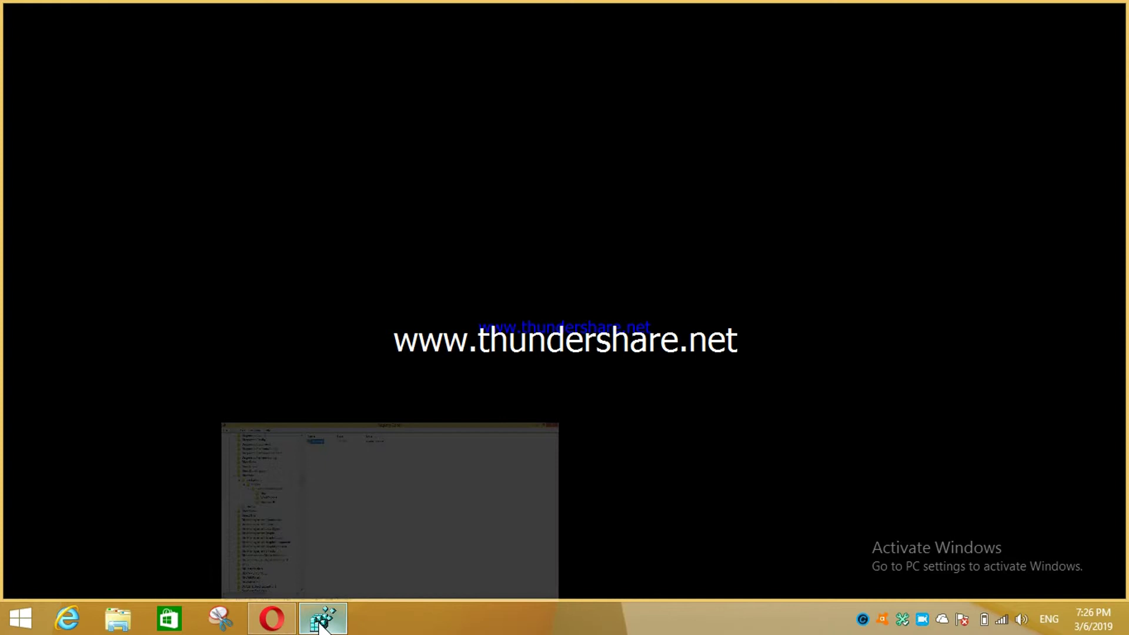
Paste {D969A300-E7FF-11d0-A93B-00A0C90F2719} into New Key #1's (Default) value, then close Registry Editor.
right_click(317, 69)
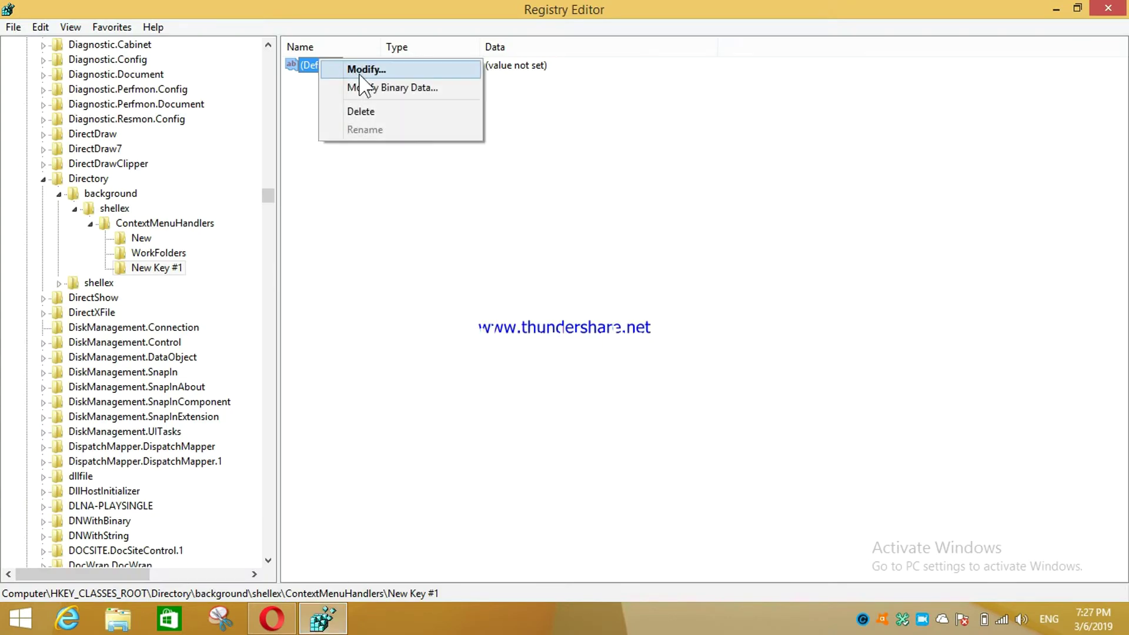
click(350, 69)
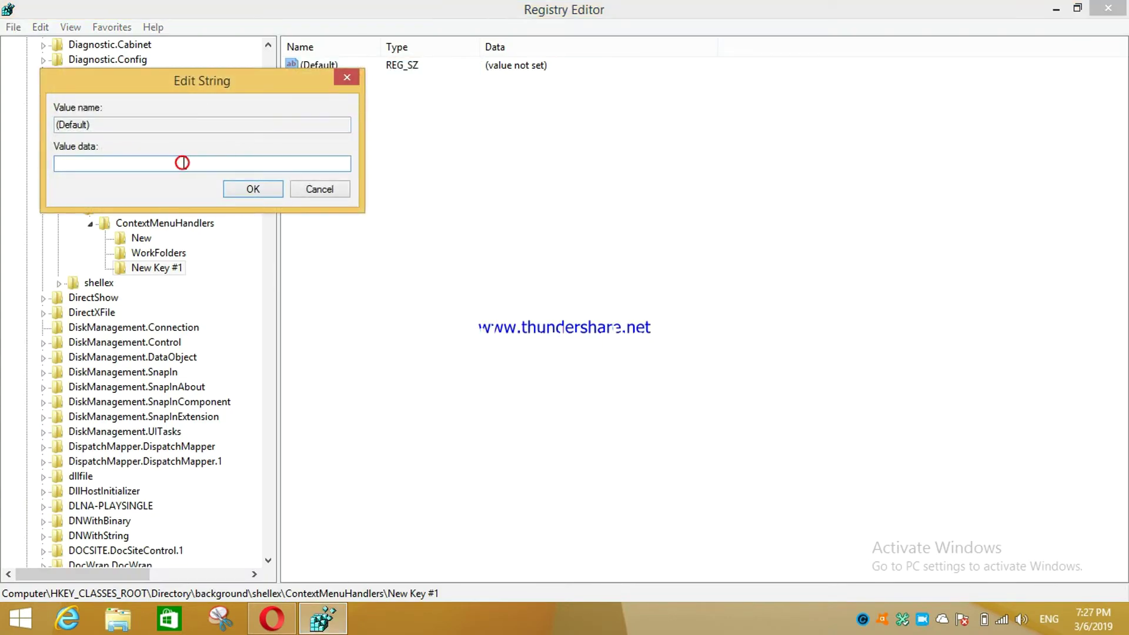
right_click(182, 163)
click(218, 232)
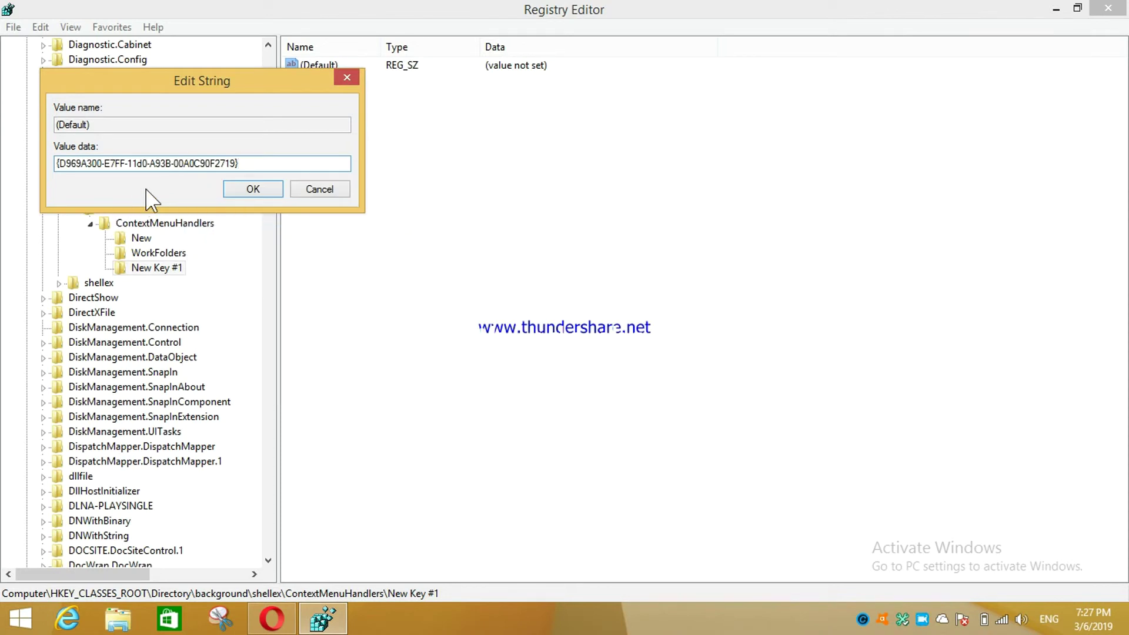
click(268, 193)
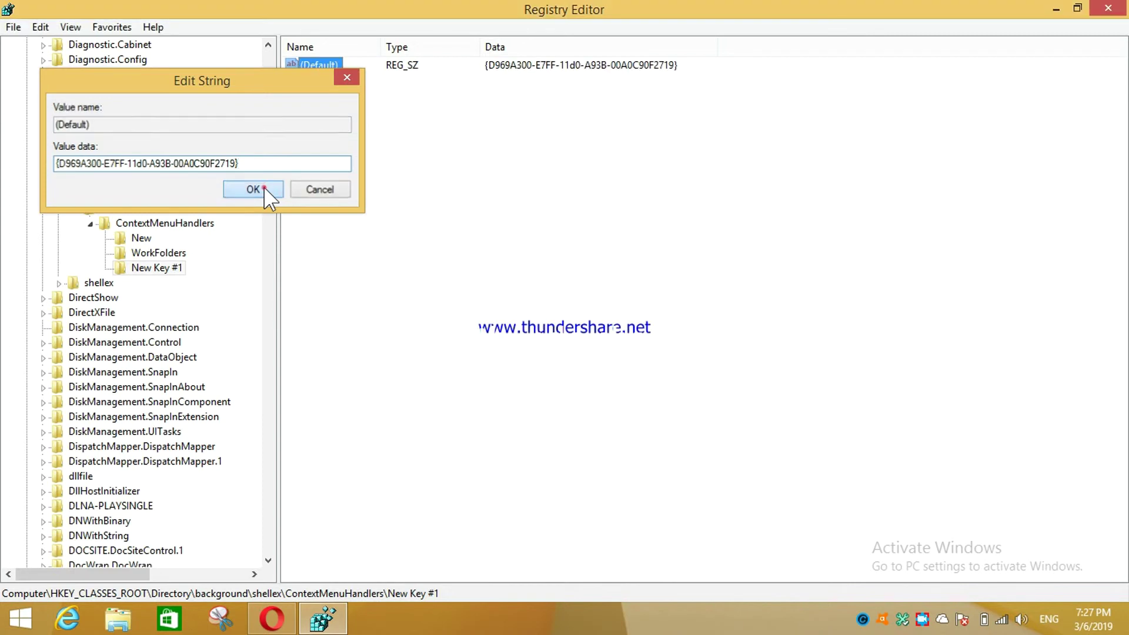
click(561, 210)
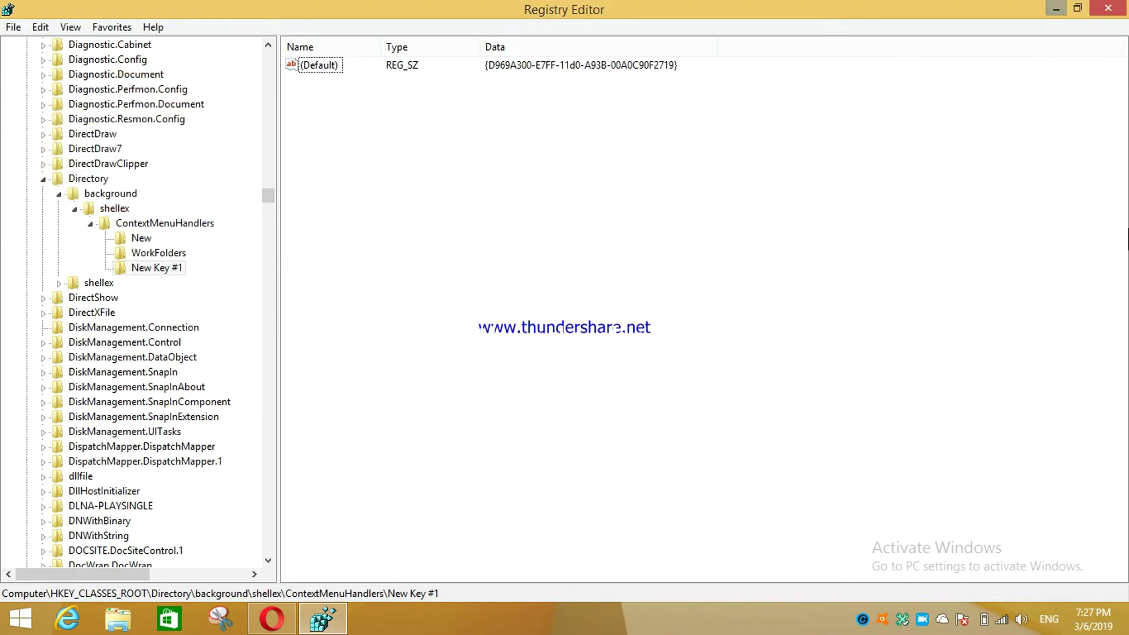
click(1107, 8)
right_click(584, 131)
click(616, 177)
right_click(616, 179)
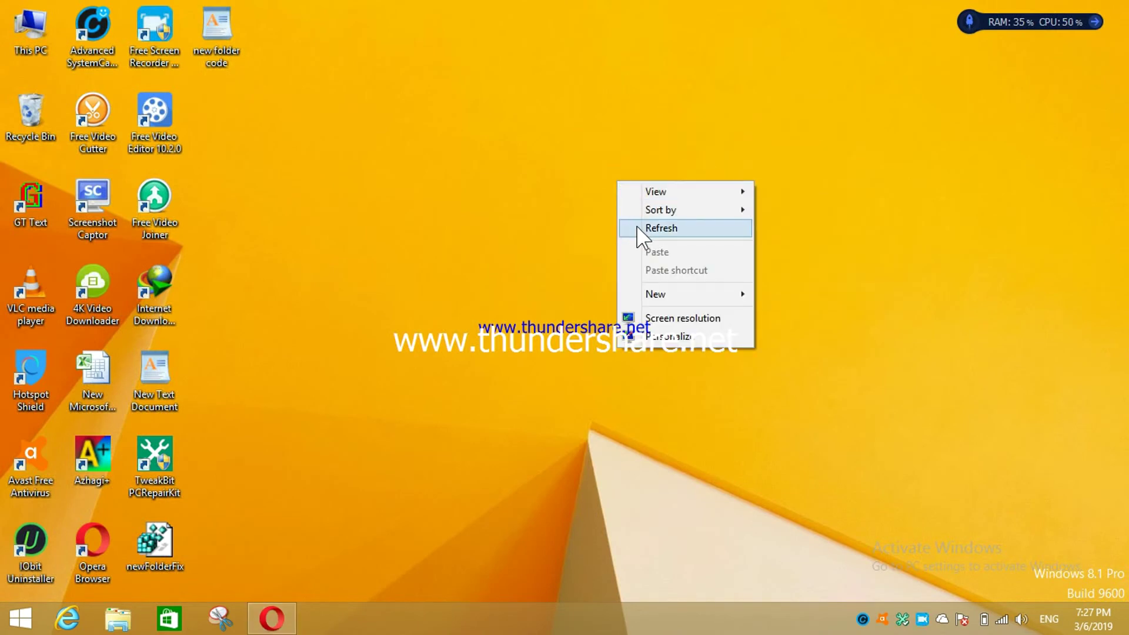
click(637, 229)
right_click(587, 114)
mouse_move(625, 222)
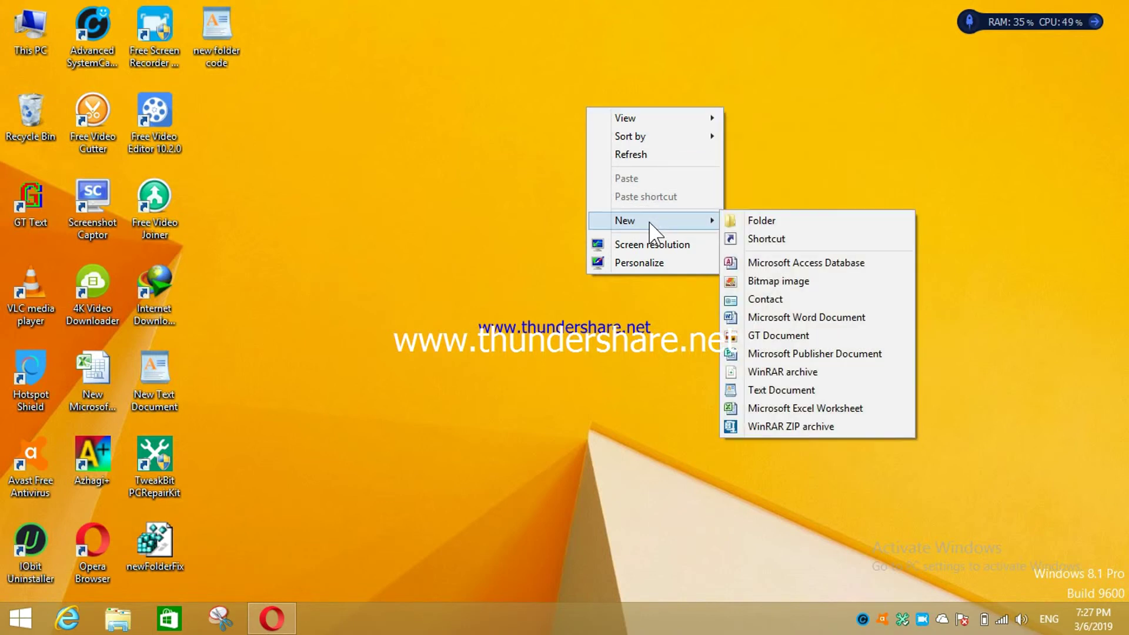
click(633, 290)
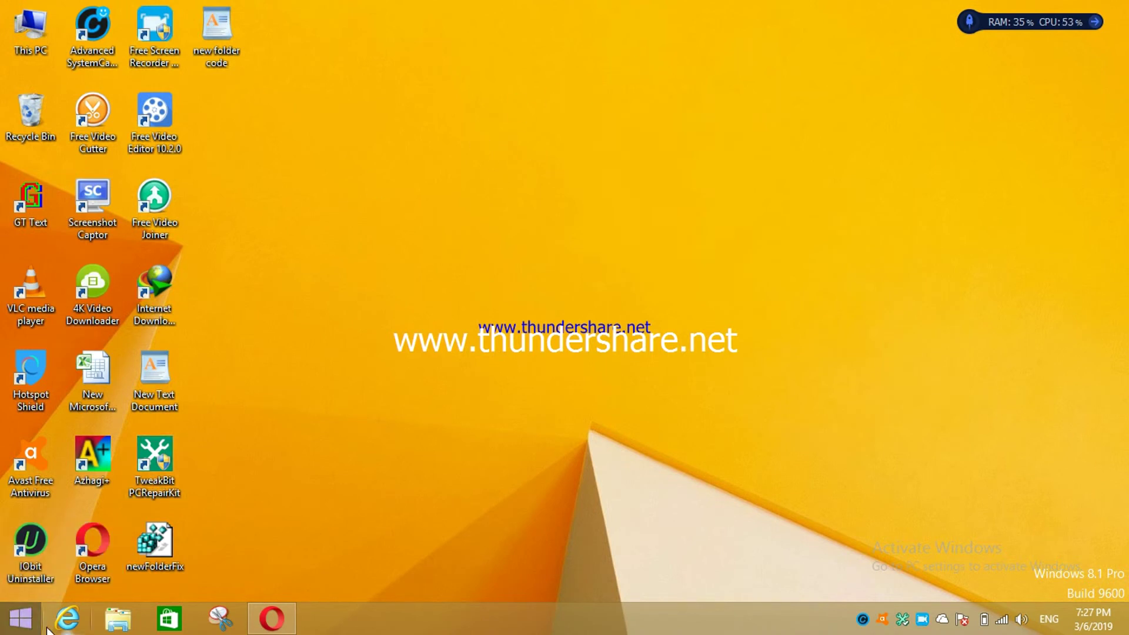
Relaunch regedit from Run and scroll back to the ContextMenuHandlers keys.
key(super+r)
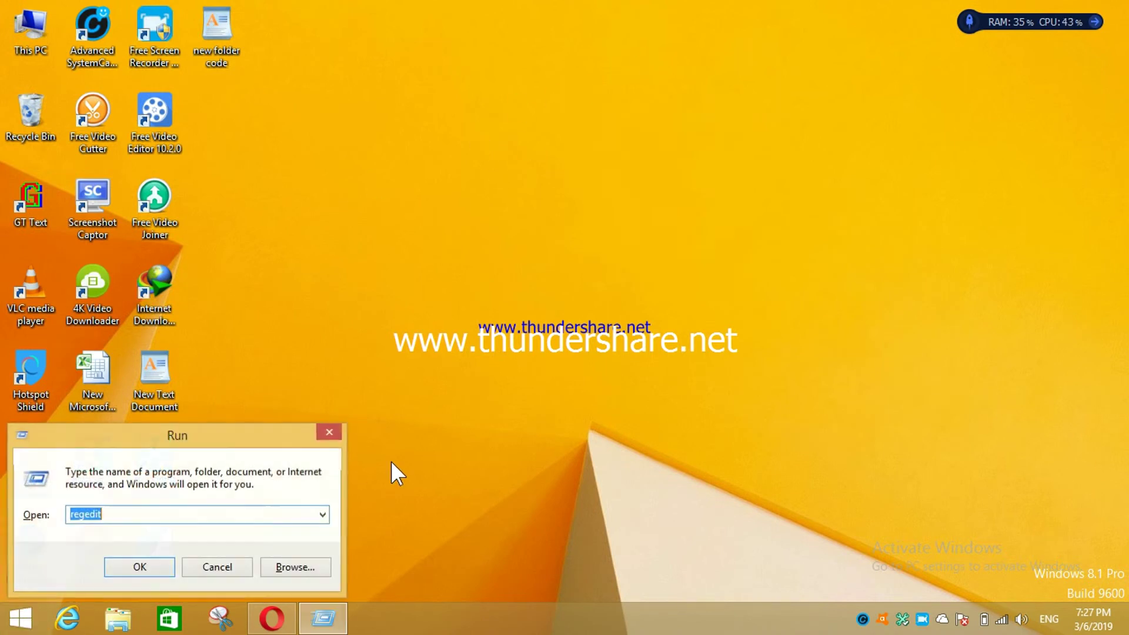
key(Return)
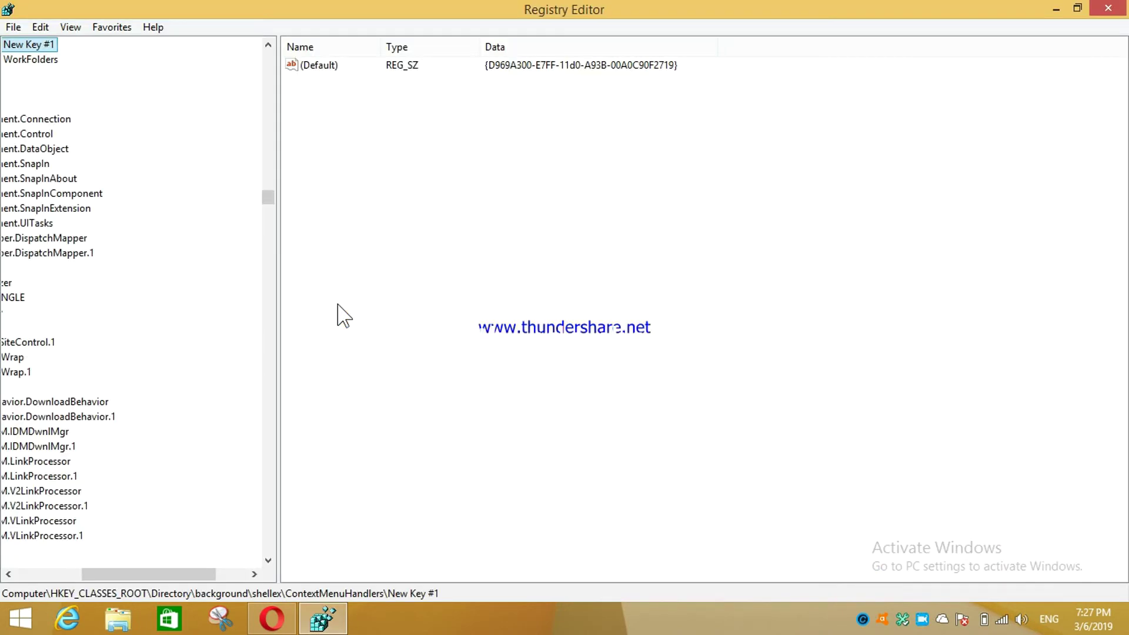
drag(196, 574, 130, 574)
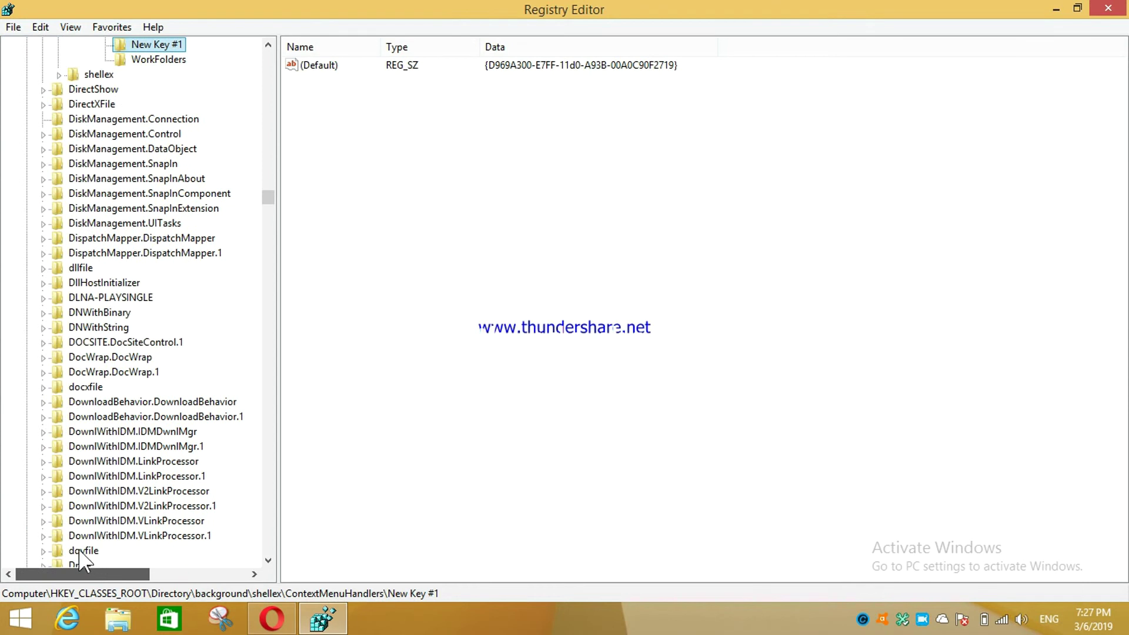
scroll(88, 182, up, 5)
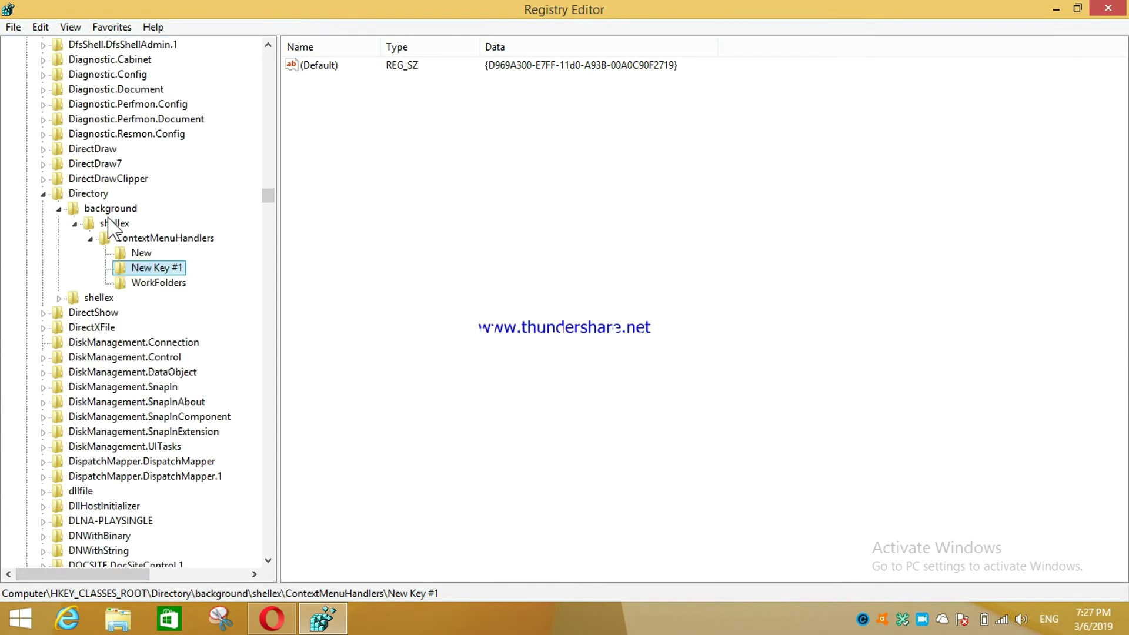
Delete New Key #1, then compare the New and WorkFolders default values.
right_click(139, 270)
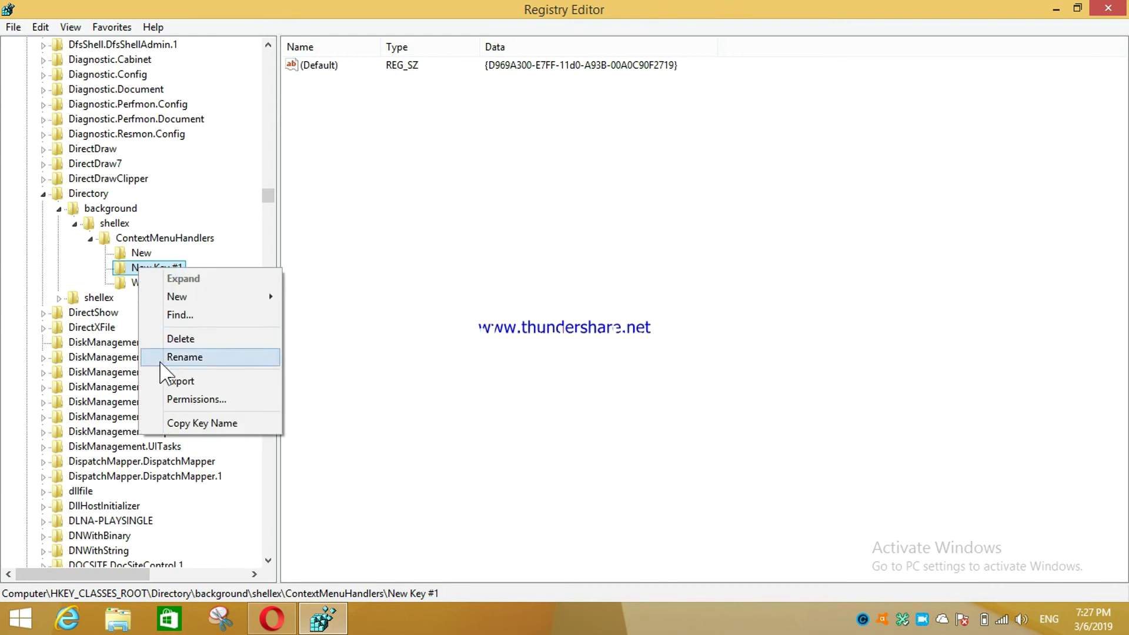
click(179, 339)
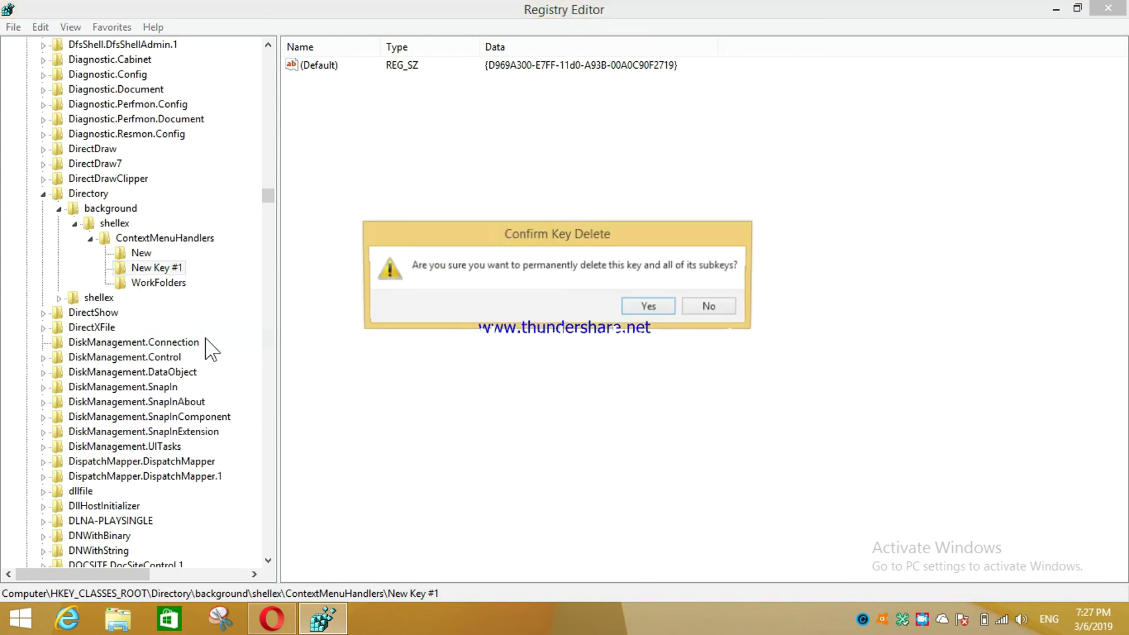
click(648, 306)
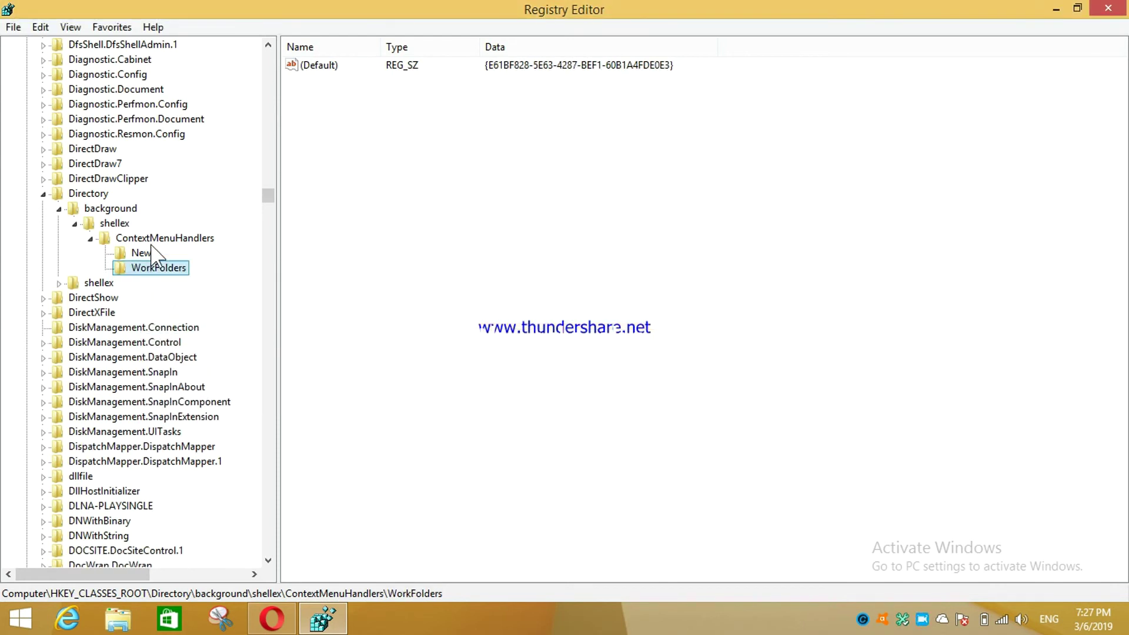
click(142, 252)
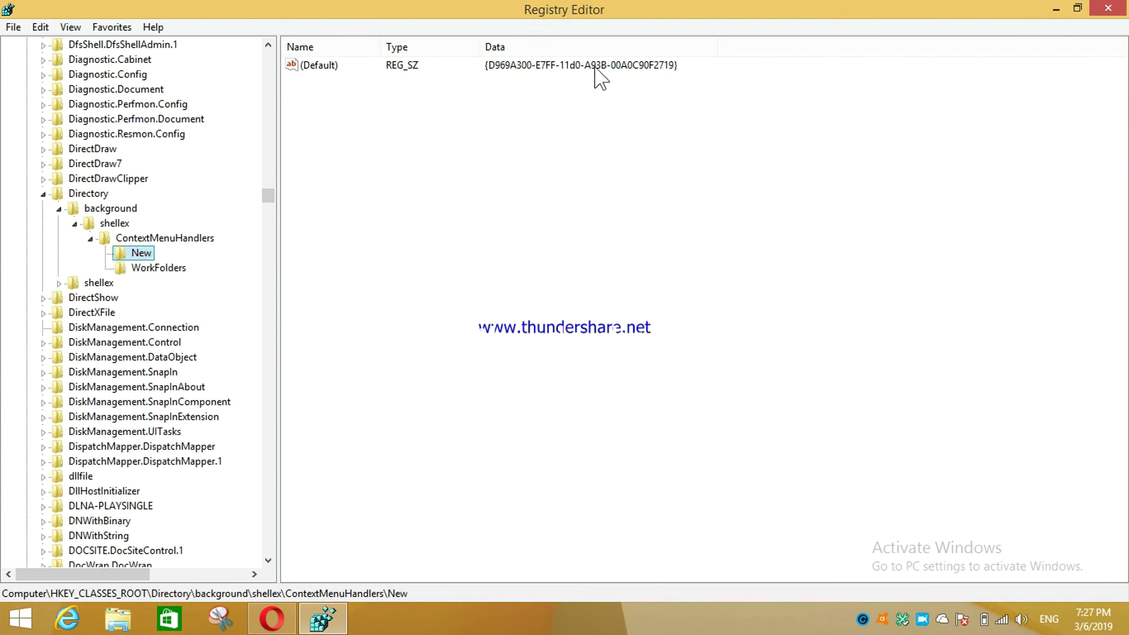
click(171, 268)
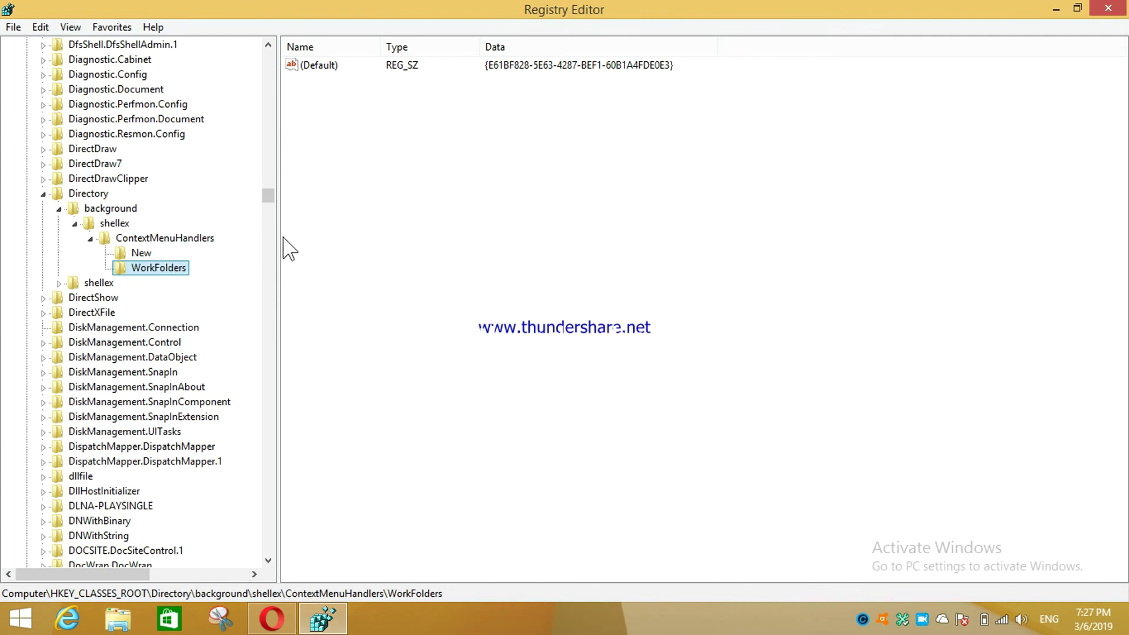
click(141, 254)
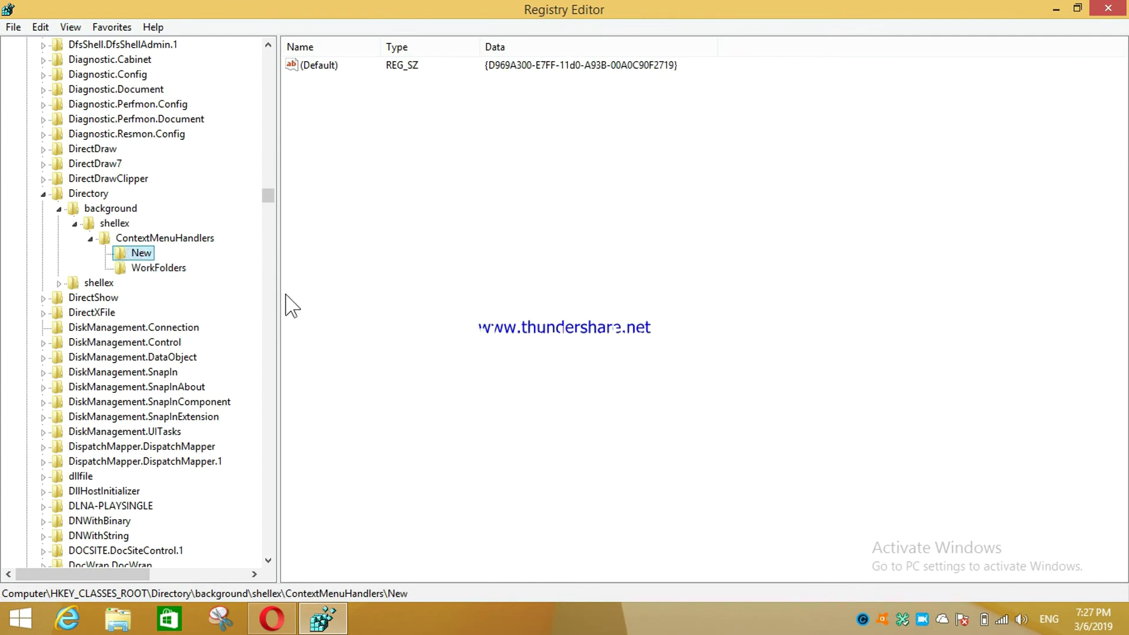